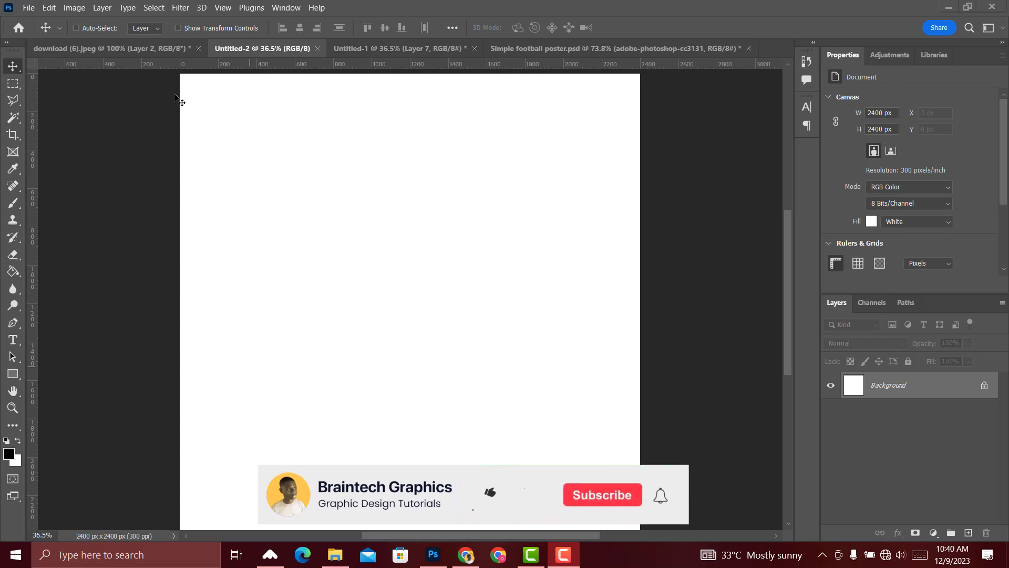
Check the image size, unlock the Background into Layer 0, and show the layer effects list
left_click(73, 8)
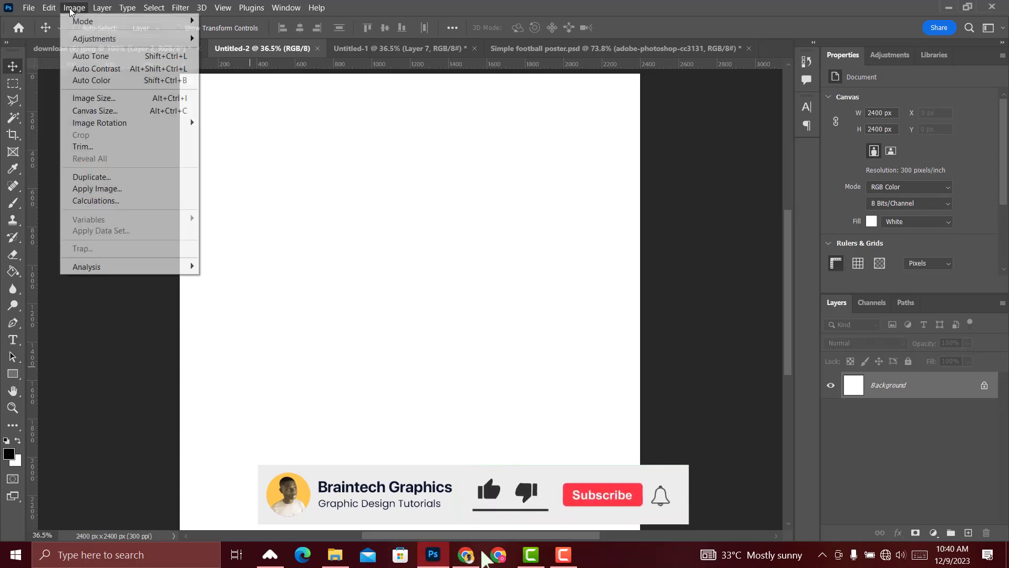
left_click(107, 104)
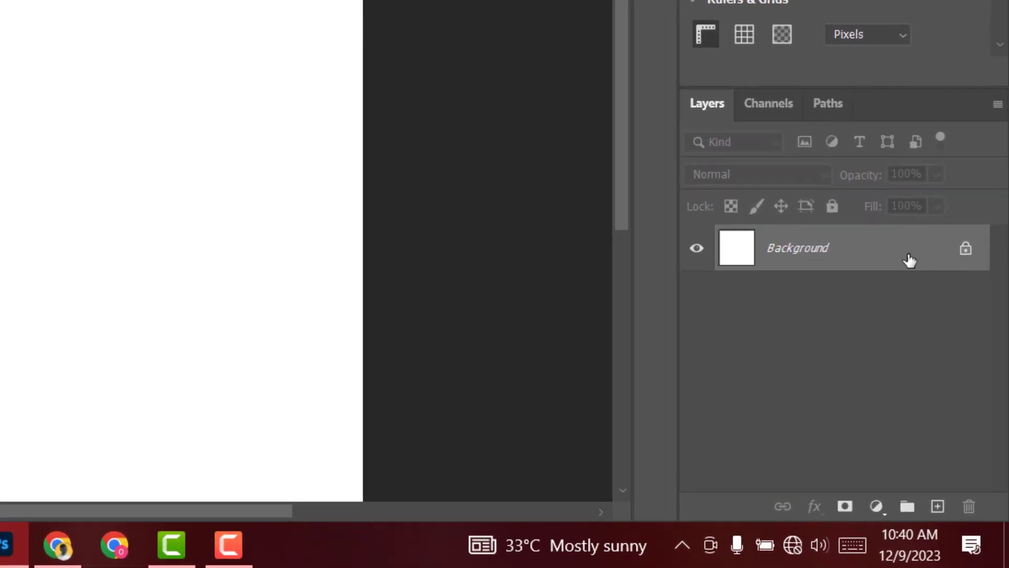
left_click(965, 250)
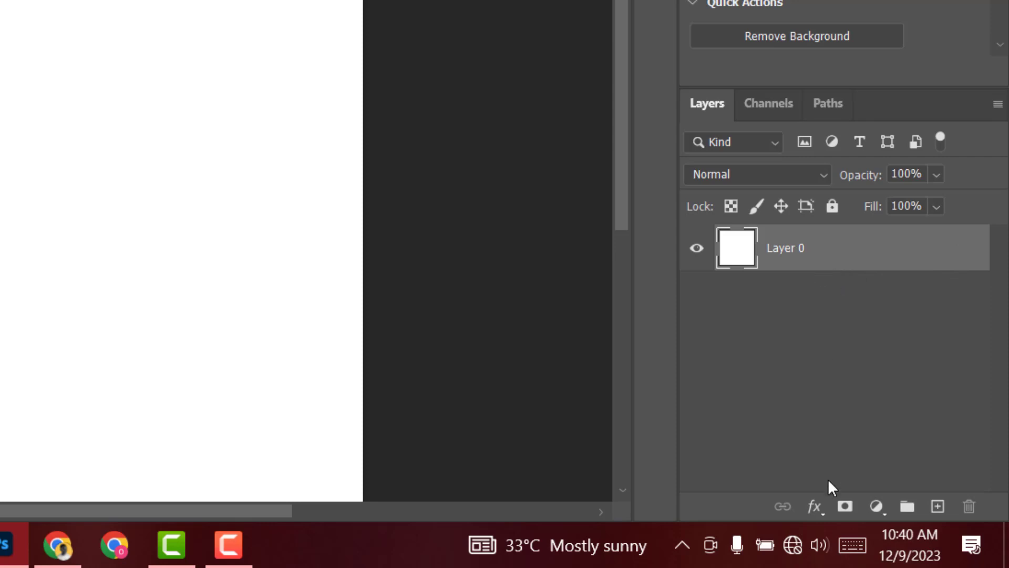
left_click(818, 504)
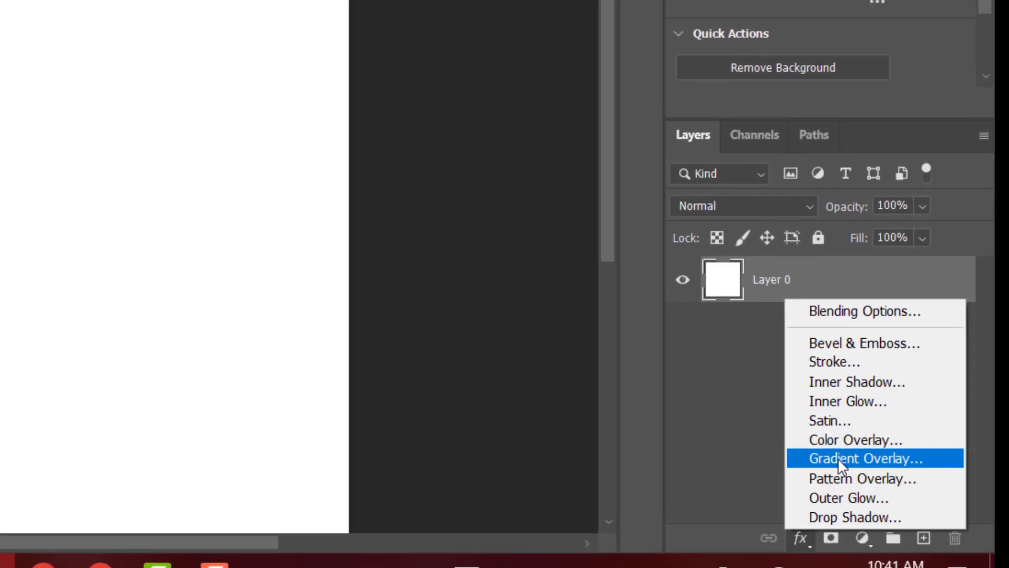
Add a Gradient Overlay to Layer 0 and set its centre stop to pale pink fddcfd
left_click(851, 426)
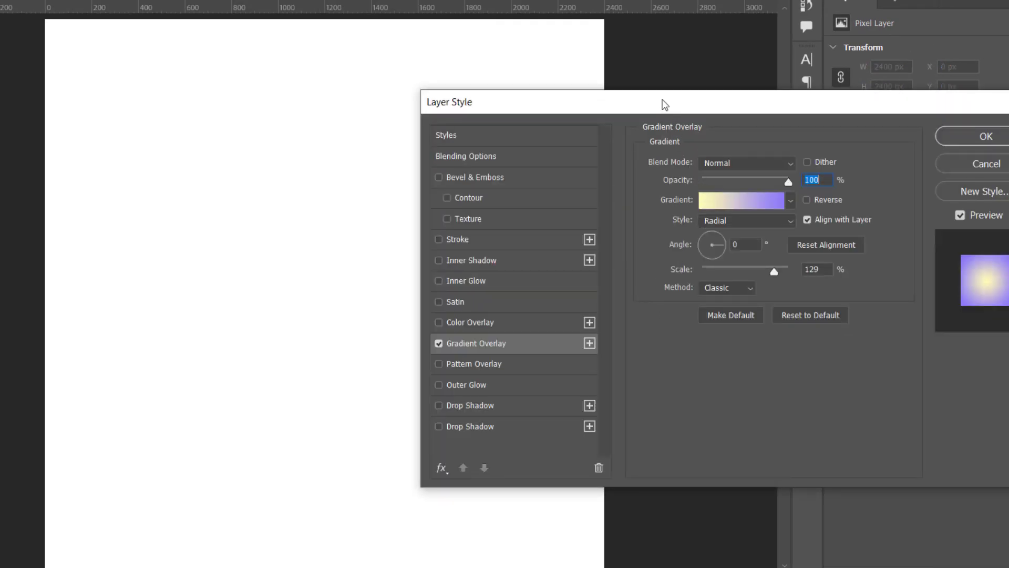
left_click_drag(665, 104, 631, 67)
left_click(696, 163)
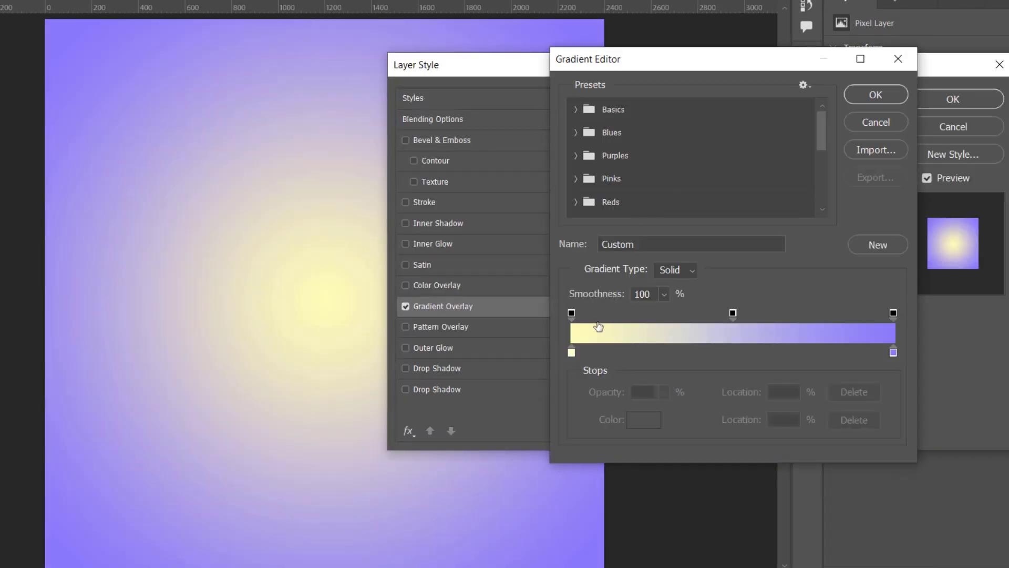
left_click(572, 352)
left_click(644, 419)
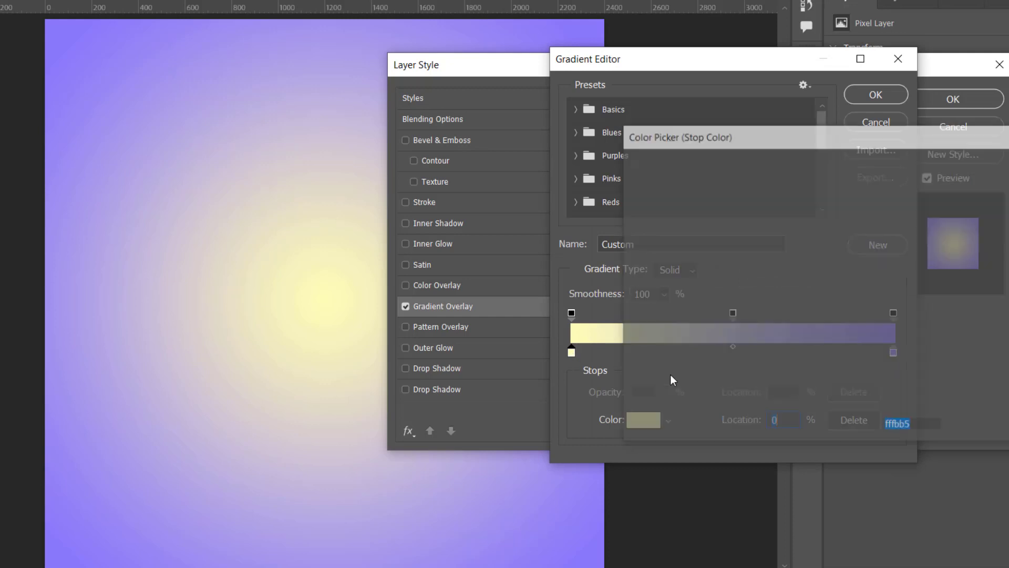
left_click(854, 205)
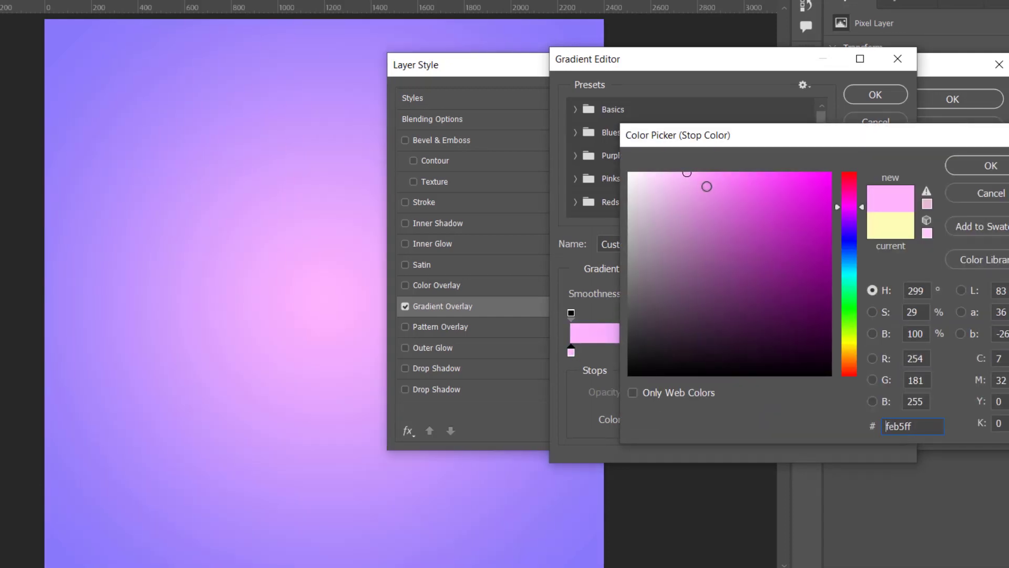
left_click_drag(704, 184, 612, 174)
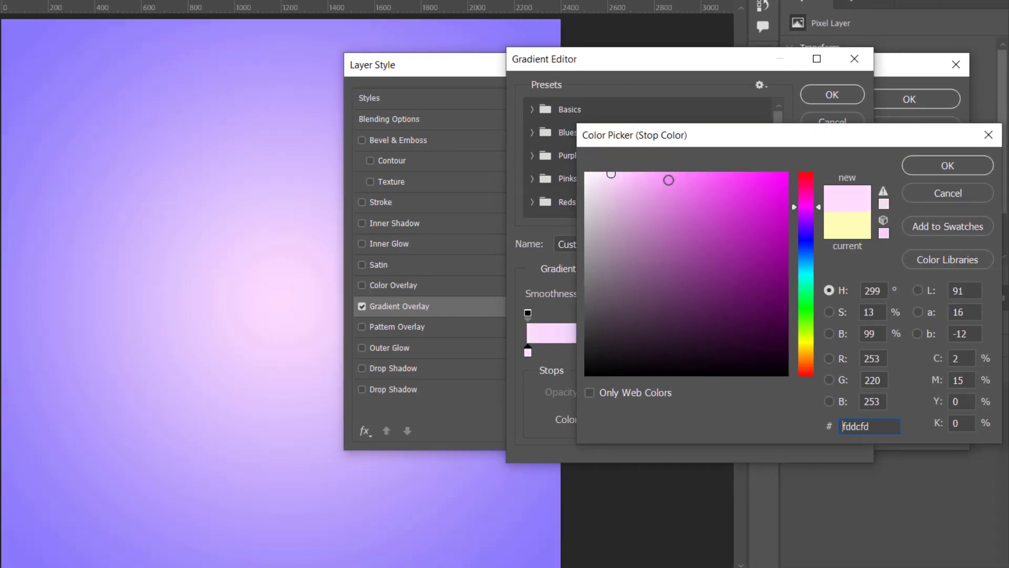
left_click(938, 169)
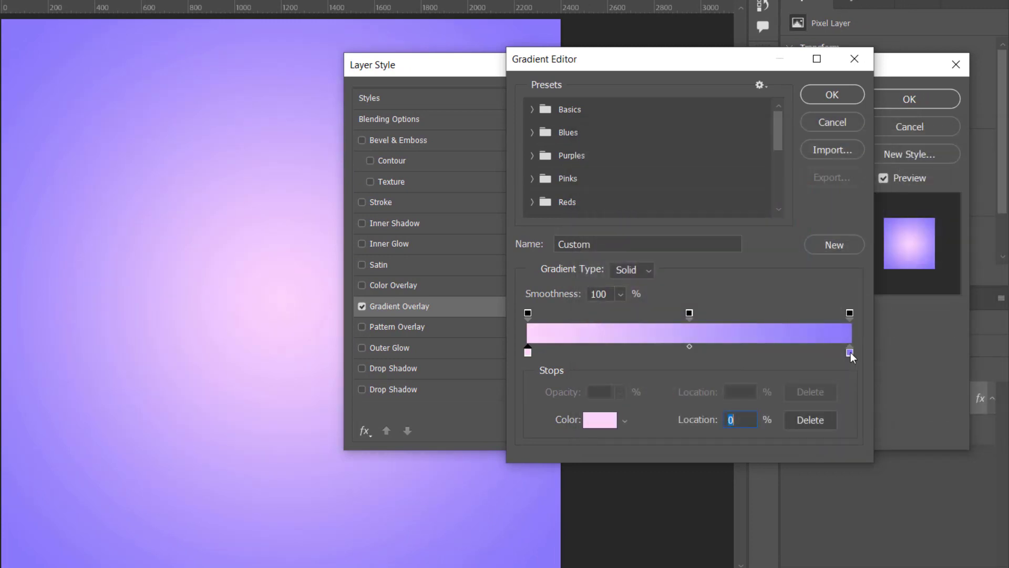
Set the gradient's outer stop to pink fd7cfb and apply the radial overlay
left_click(594, 423)
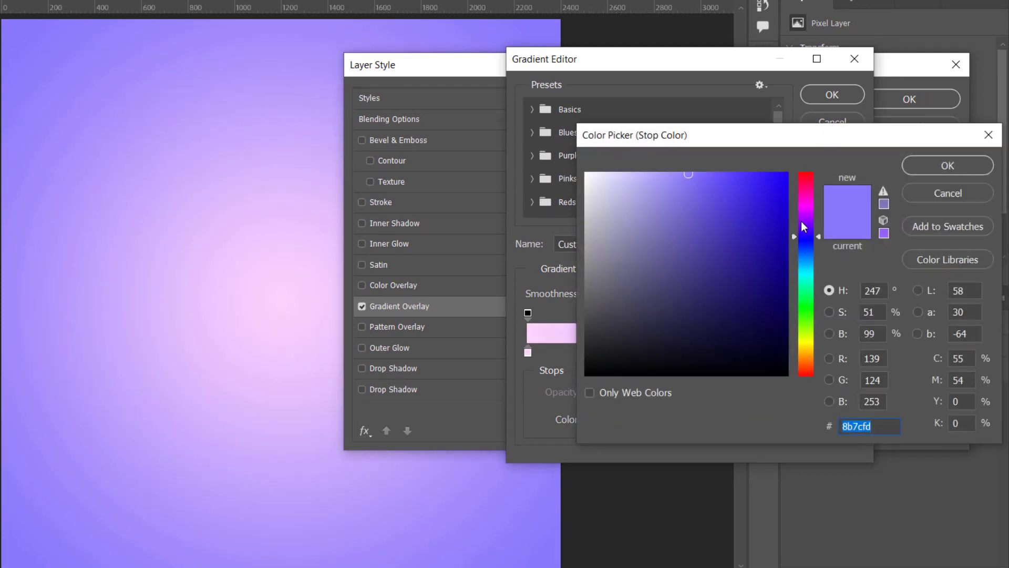
left_click(807, 206)
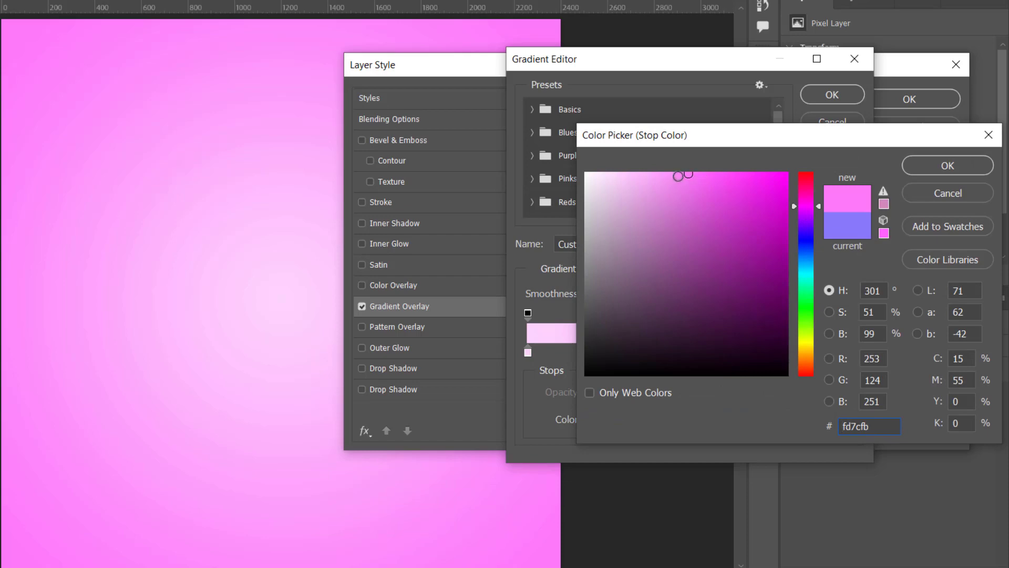
left_click(932, 166)
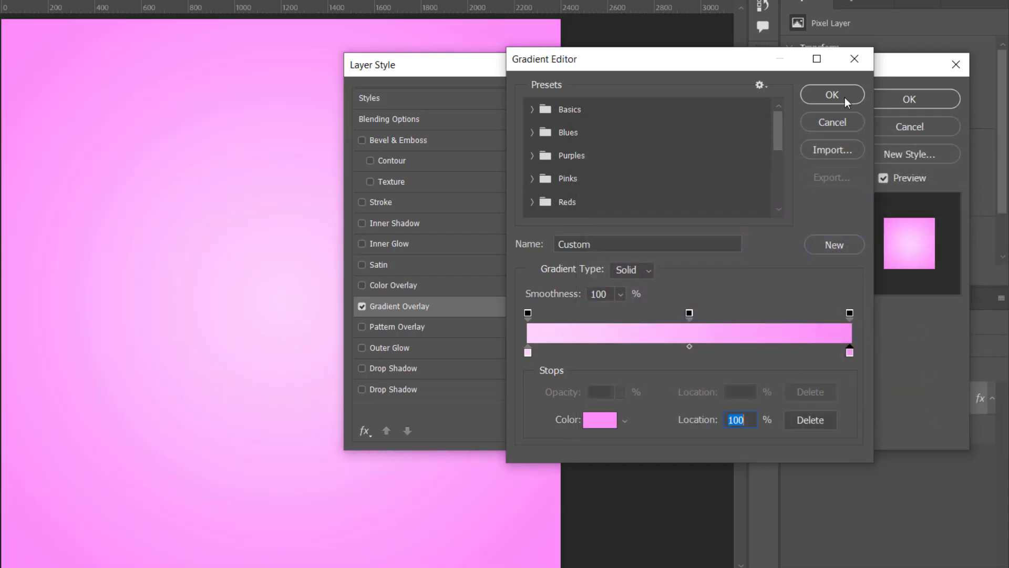
left_click(841, 95)
left_click(896, 99)
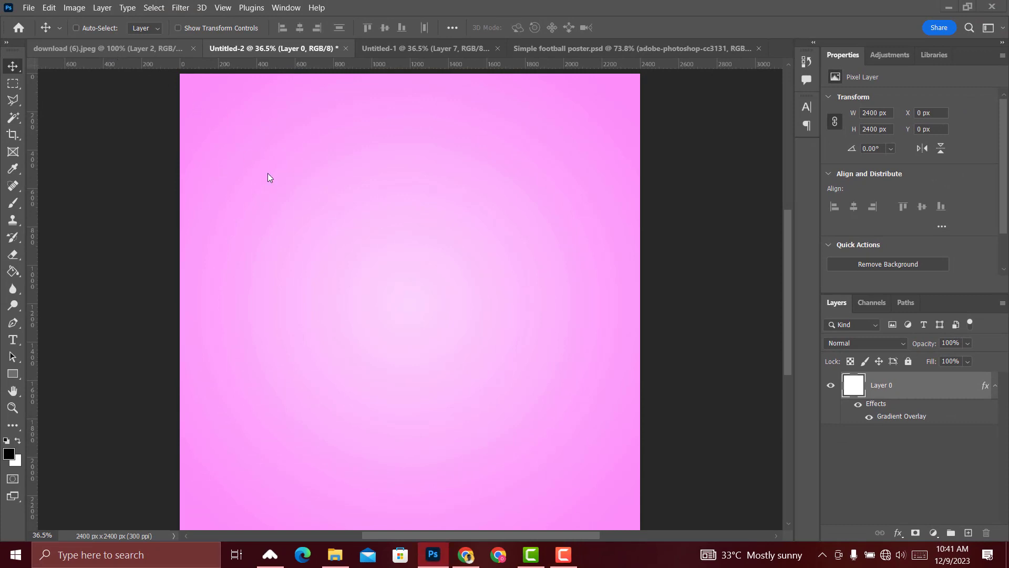
Select the full-body and head cutout layers in download (6).jpeg and drag them into the poster
key("ctrl+shift+Tab")
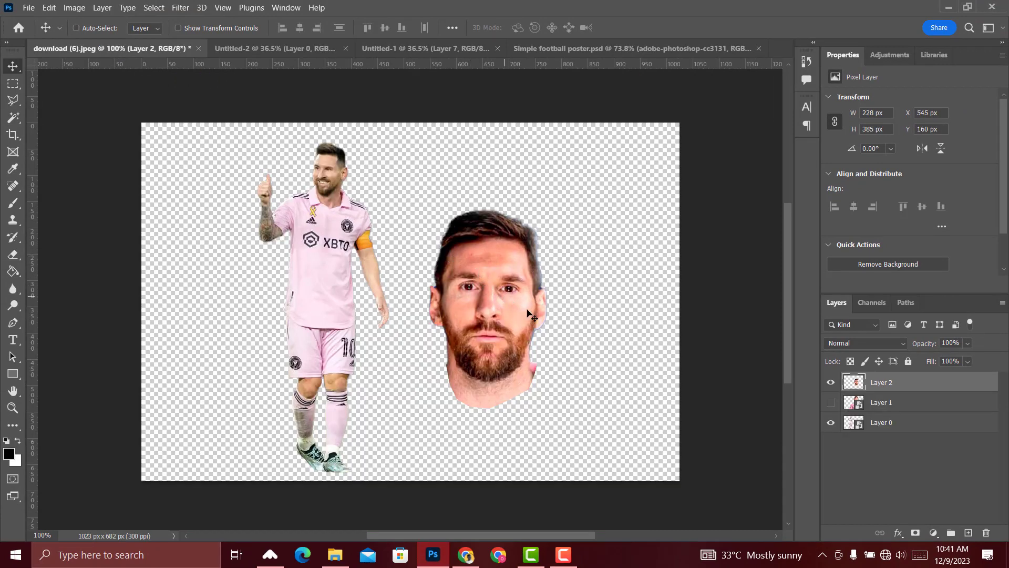
left_click(887, 403, "ctrl")
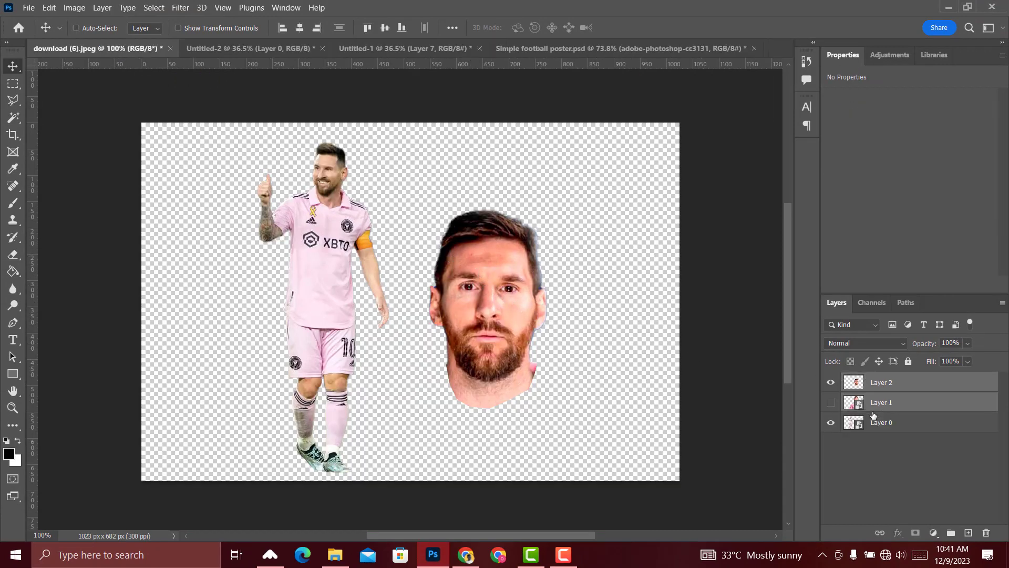
left_click(883, 407)
left_click(884, 426, "ctrl")
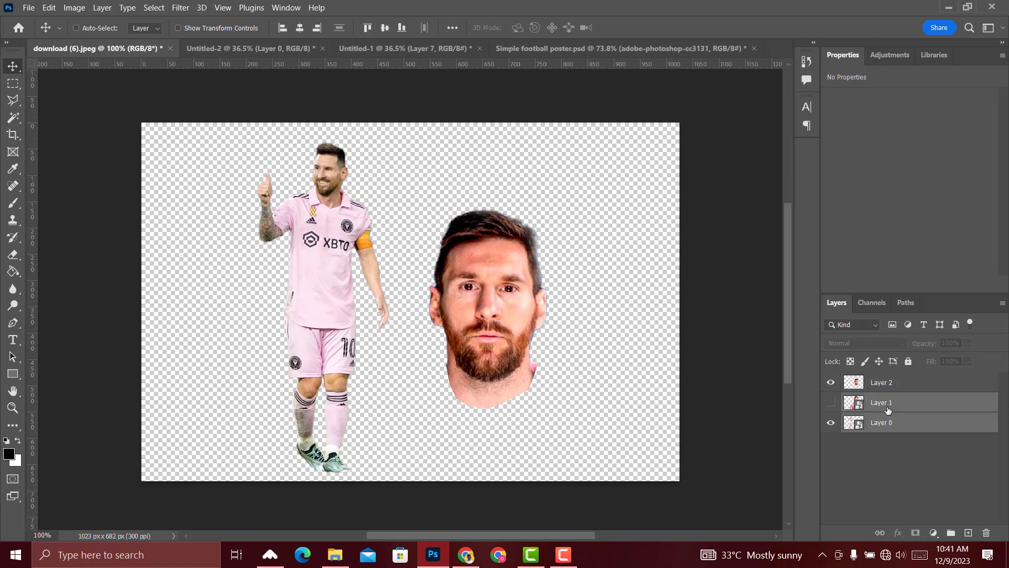
left_click(887, 402, "ctrl")
left_click(883, 382, "ctrl")
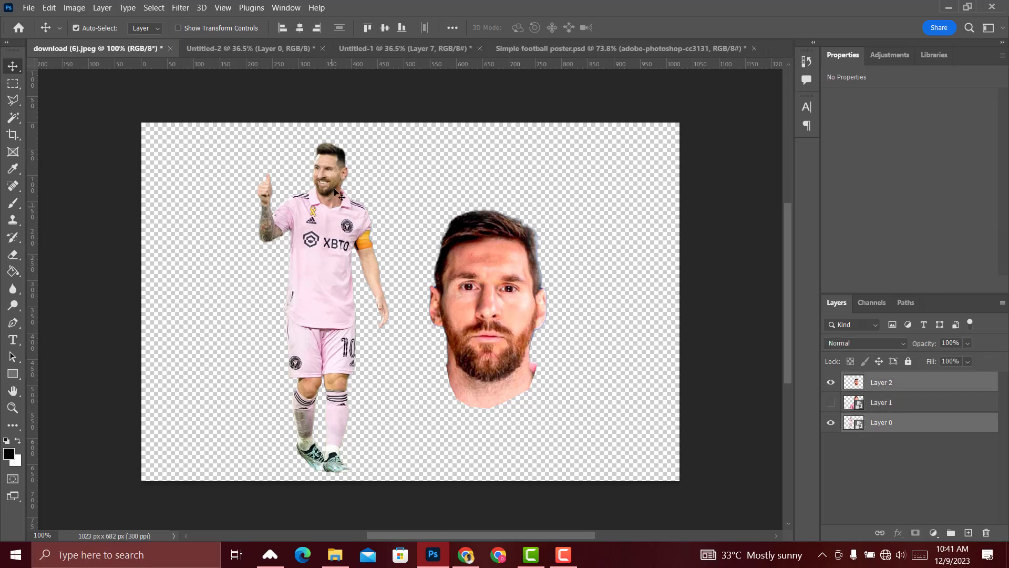
left_click_drag(334, 189, 412, 292)
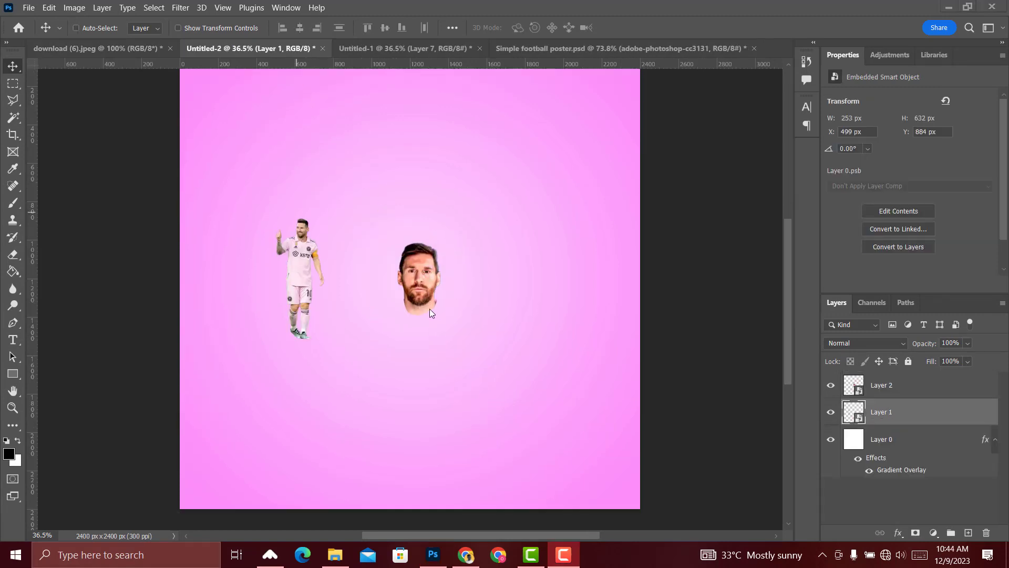
Scale the head on Layer 2 up to about 355% and nudge it slightly left
right_click(421, 275)
left_click(428, 282)
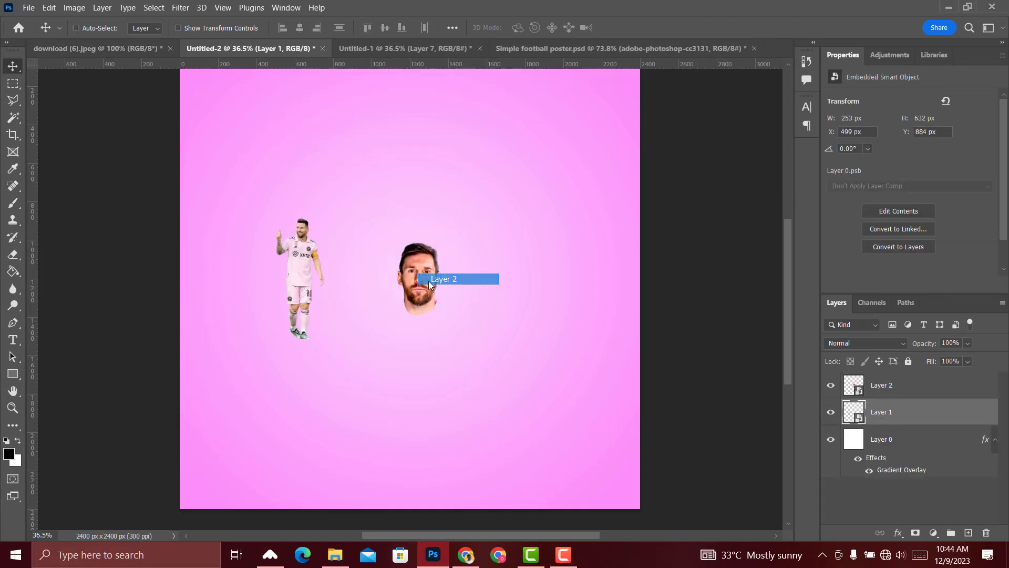
key("ctrl+t")
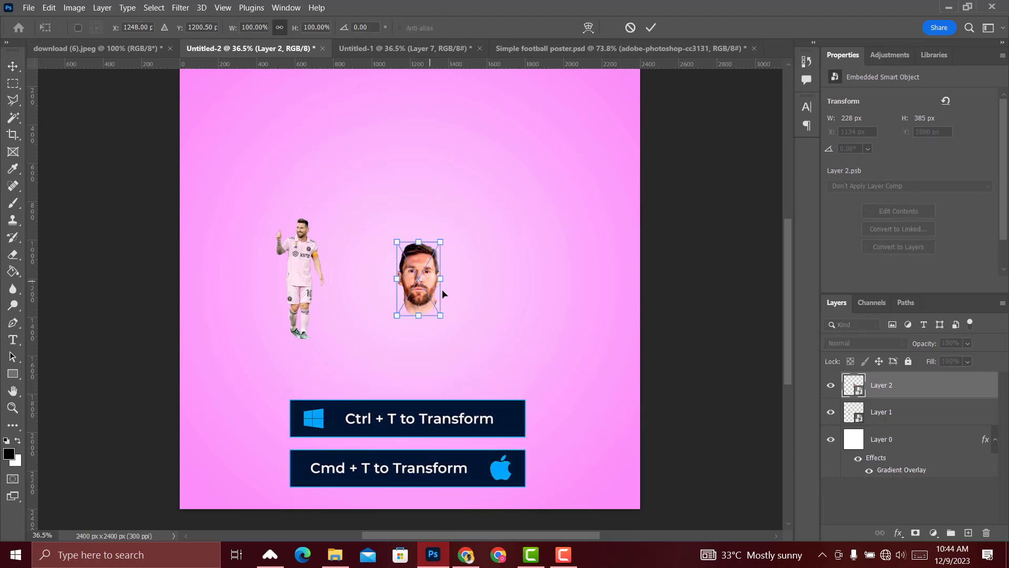
left_click_drag(454, 329, 507, 401)
key("Return")
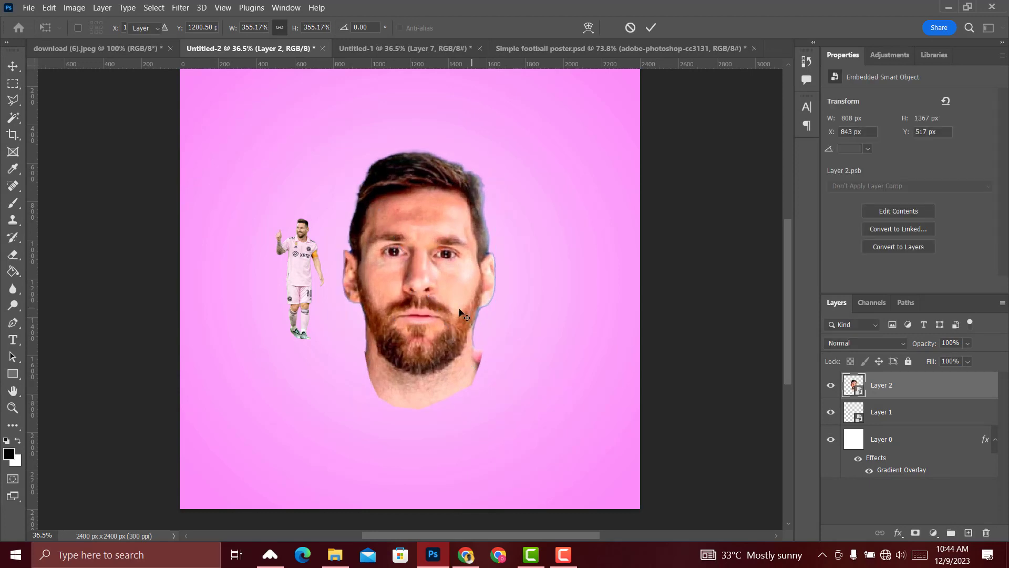
left_click_drag(445, 310, 428, 311)
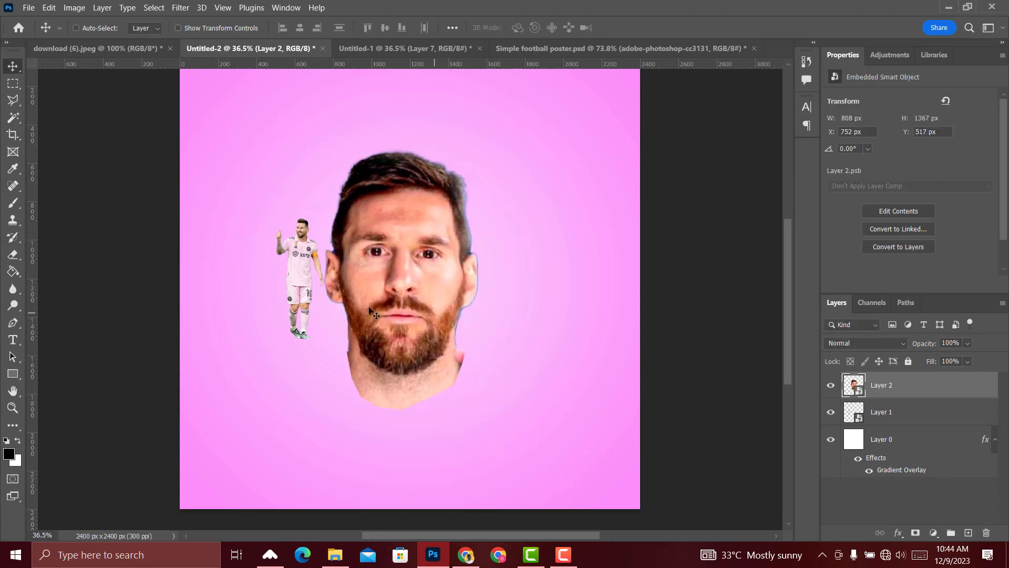
Move the player figure on Layer 1 beside the head and enlarge it to 519 × 1298 px
right_click(292, 272)
left_click(313, 277)
left_click_drag(348, 264, 506, 276)
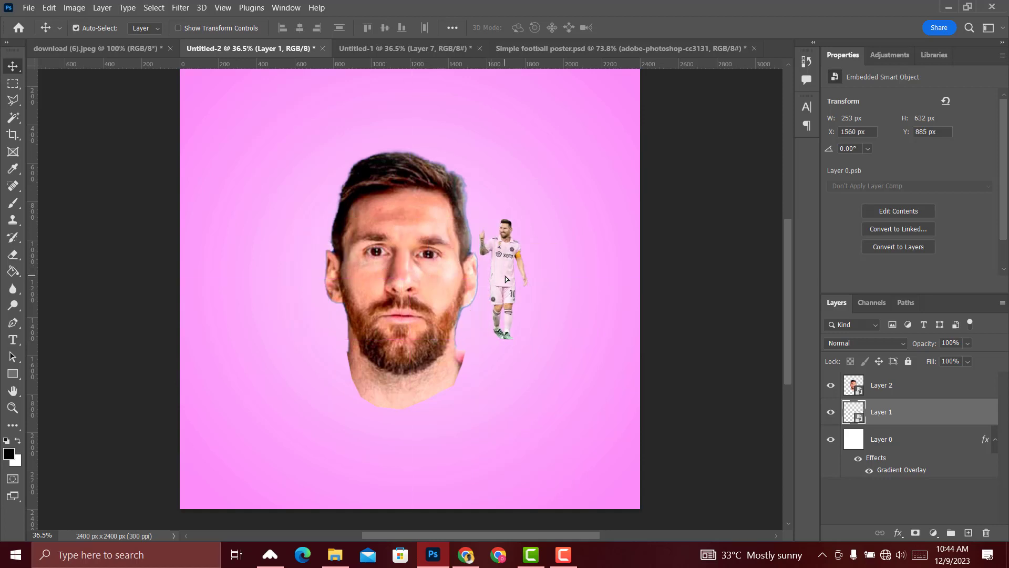
key("ctrl+t")
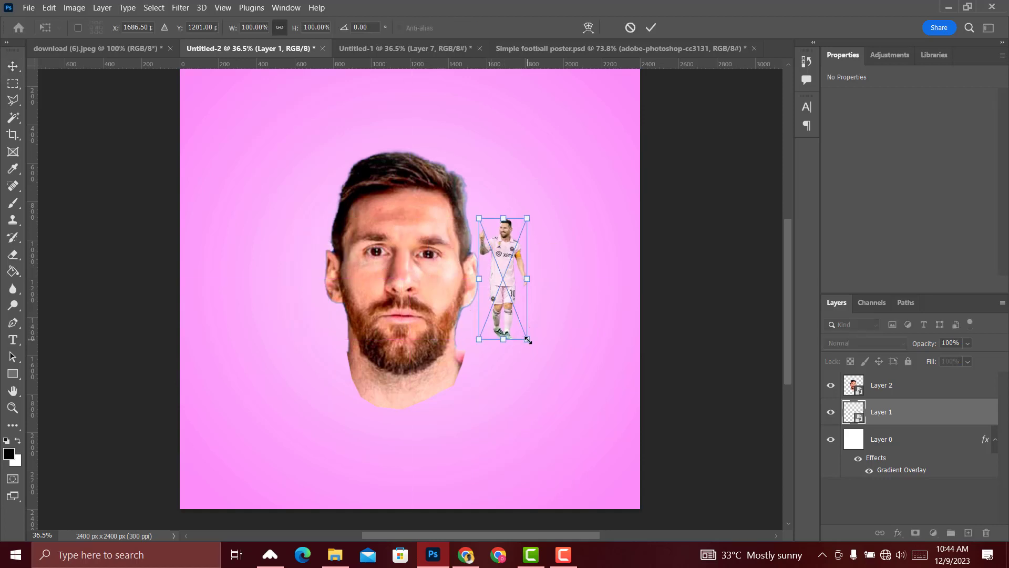
left_click_drag(526, 338, 570, 398)
key("Return")
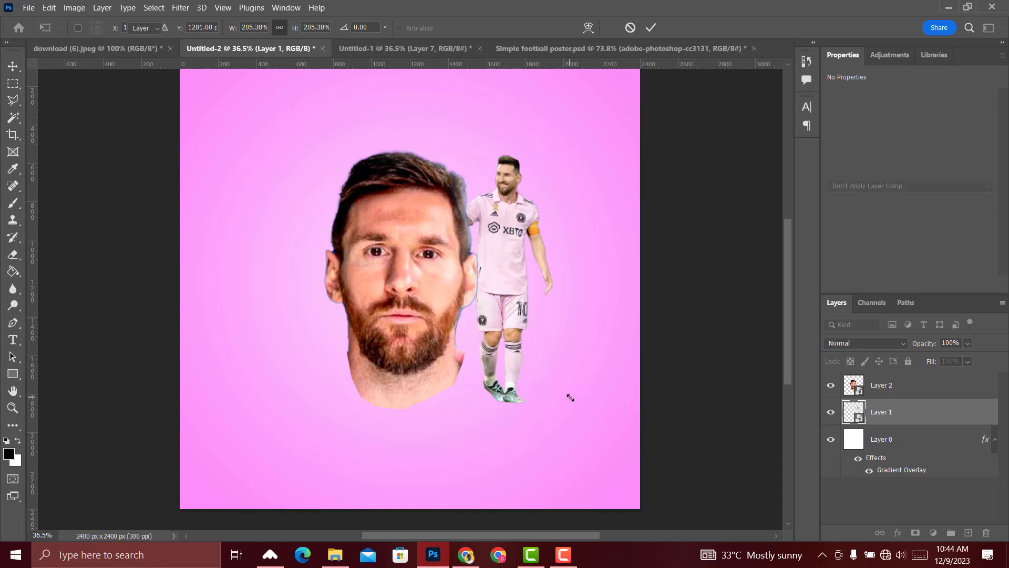
key("v")
left_click_drag(519, 355, 442, 318)
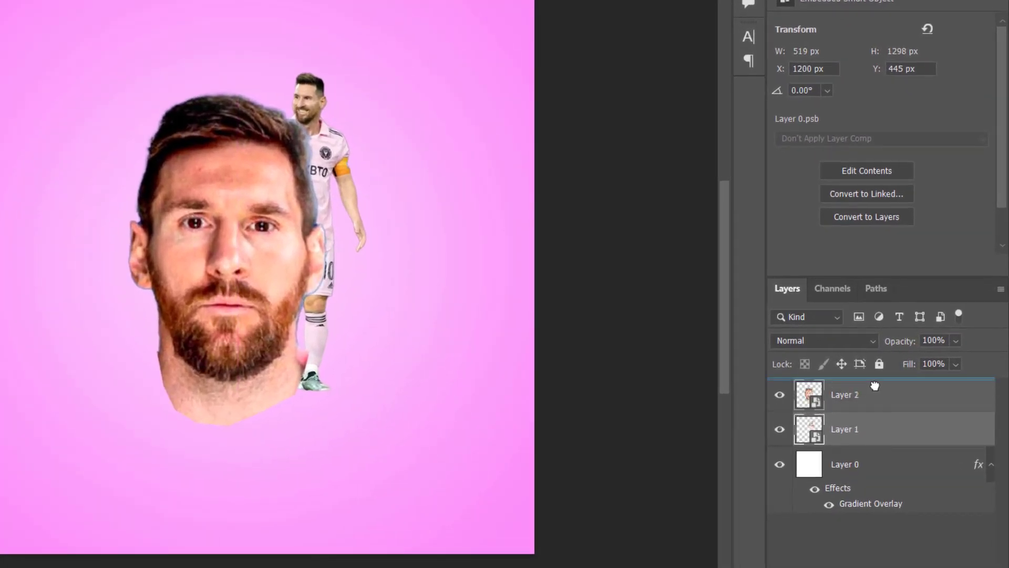
Stack the player figure above the head layer and shift it left over the face
left_click_drag(874, 387, 871, 395)
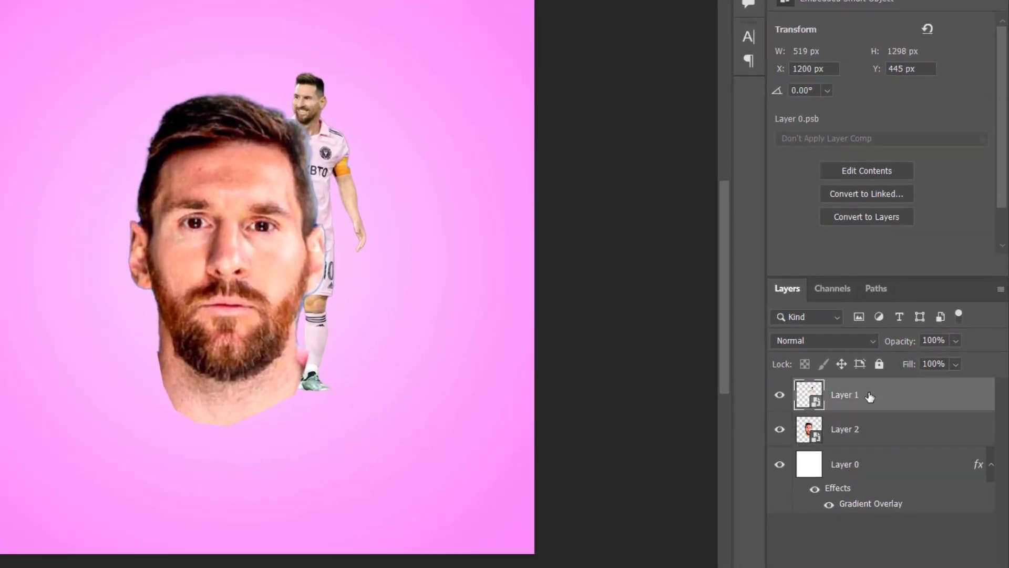
mouse_move(299, 261)
left_mouse_down()
mouse_move(276, 258)
mouse_move(290, 264)
left_mouse_up()
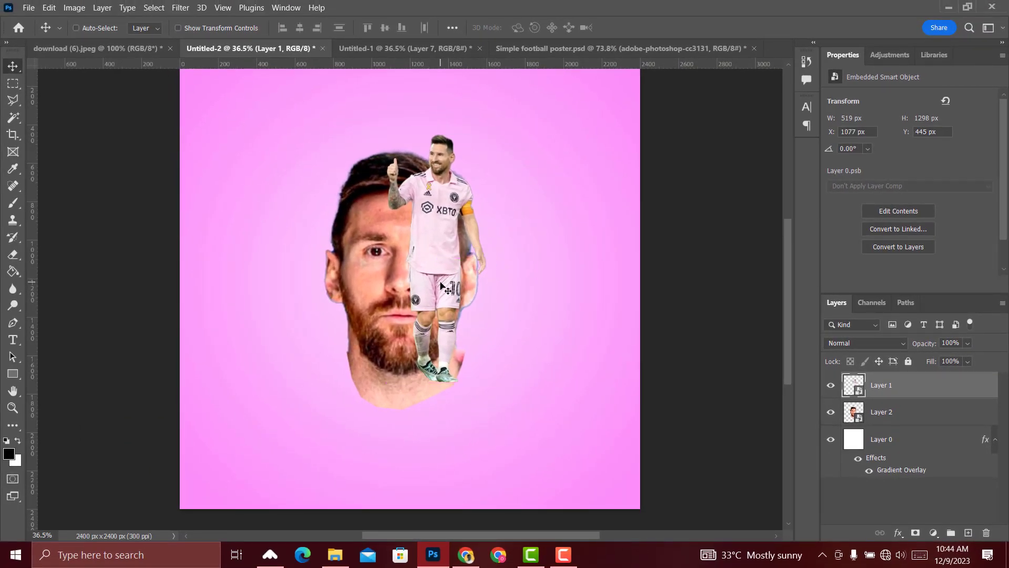
scroll(441, 287, "up", 1)
scroll(441, 287, "down", 2)
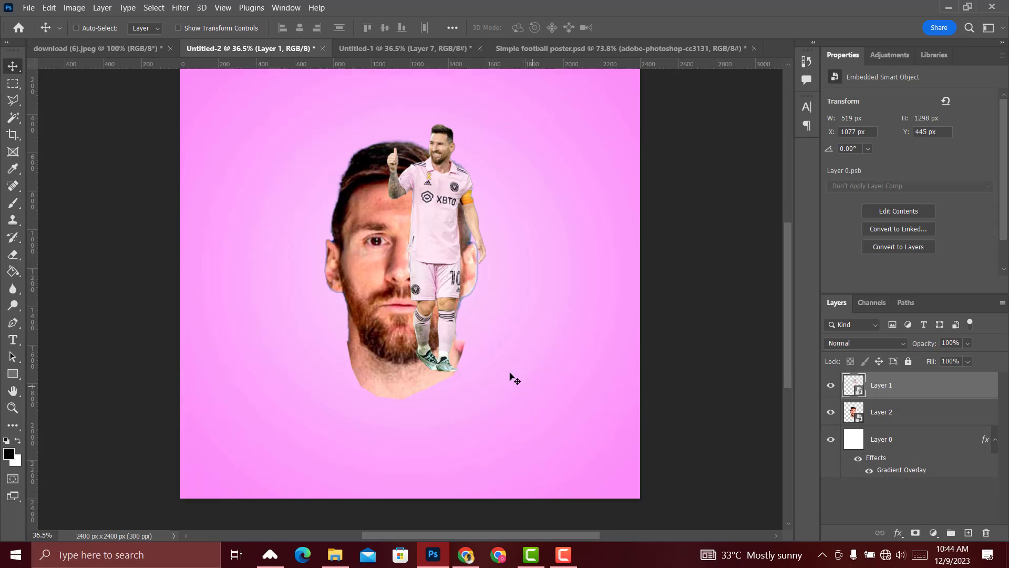
Rasterize the head layer and erase the neck area below the chin with the Eraser
right_click(897, 419)
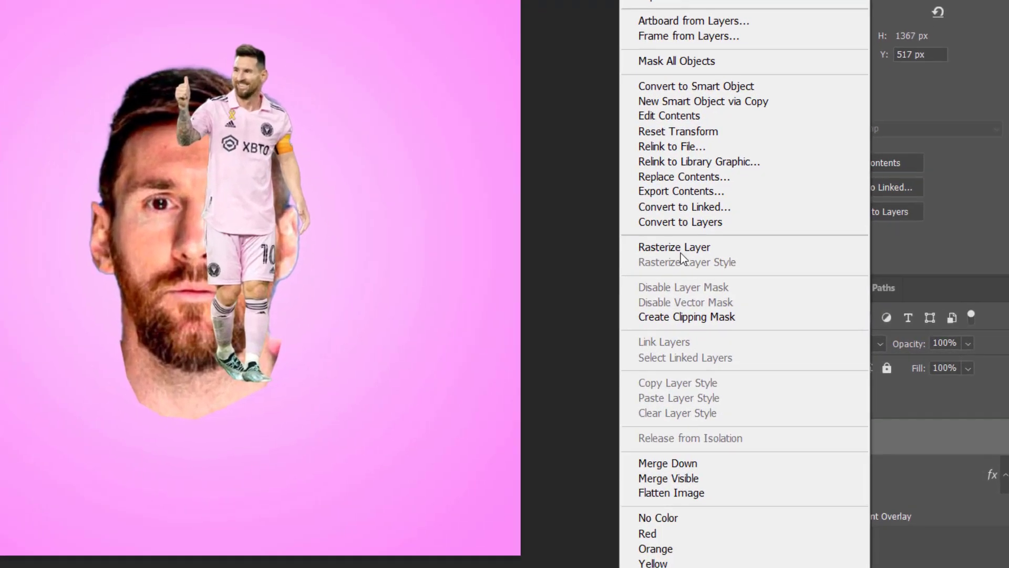
left_click(755, 273)
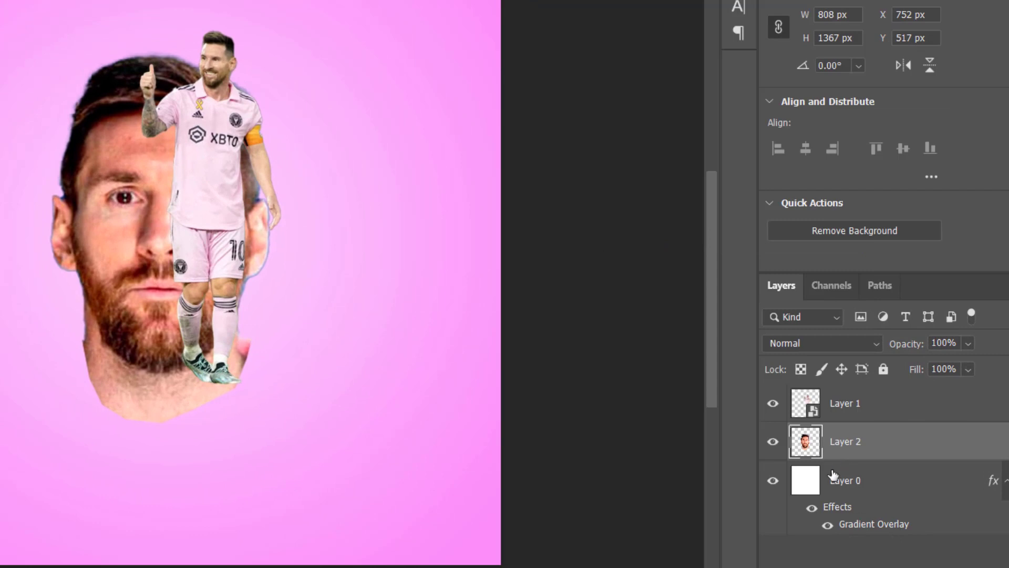
key("e")
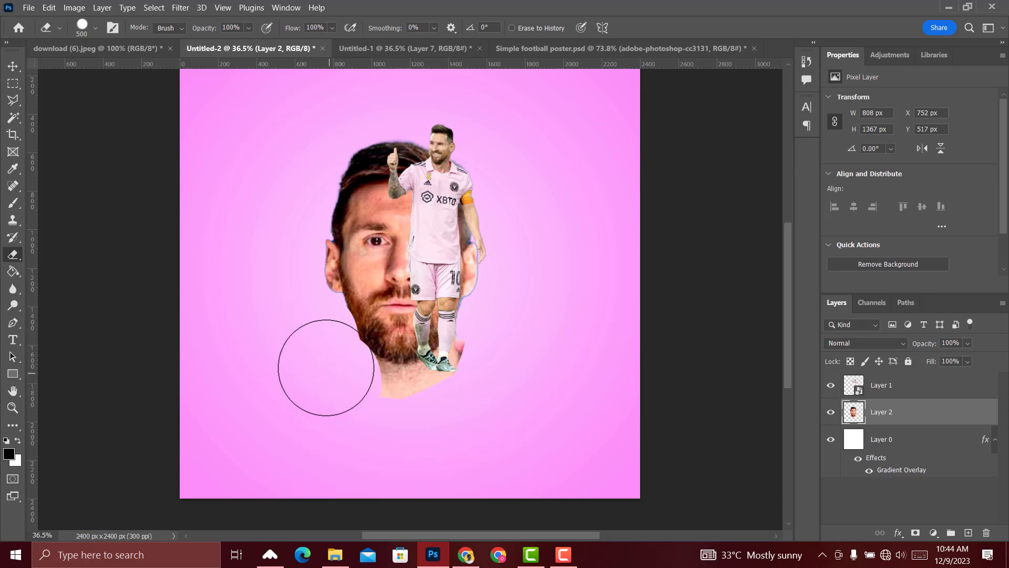
mouse_move(336, 383)
left_mouse_down()
mouse_move(401, 419)
mouse_move(379, 409)
mouse_move(464, 399)
mouse_move(490, 163)
mouse_move(476, 290)
mouse_move(448, 405)
mouse_move(373, 401)
mouse_move(327, 367)
left_mouse_up()
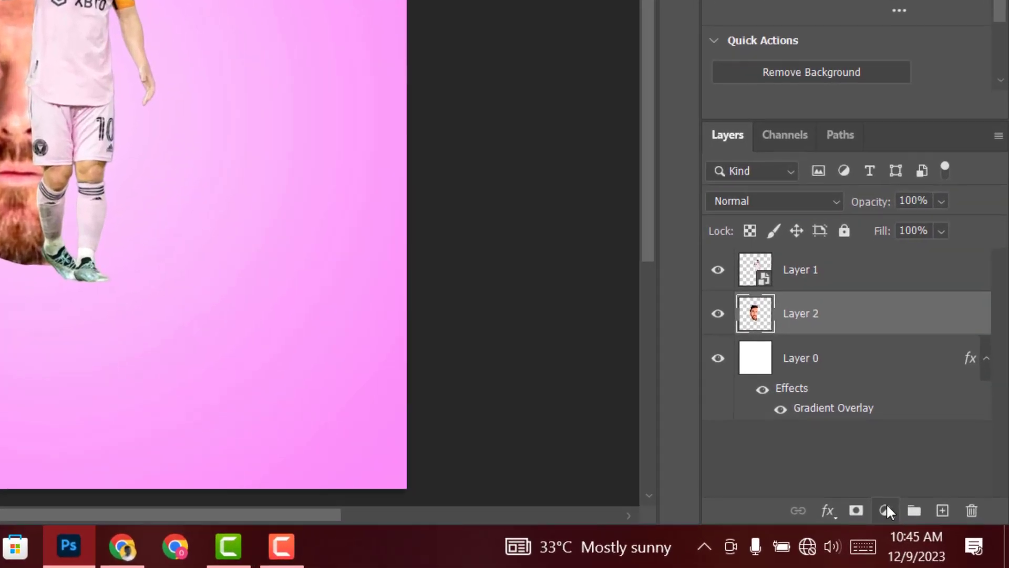
Add a Black & White adjustment layer clipped to the face on Layer 2
left_click(905, 519)
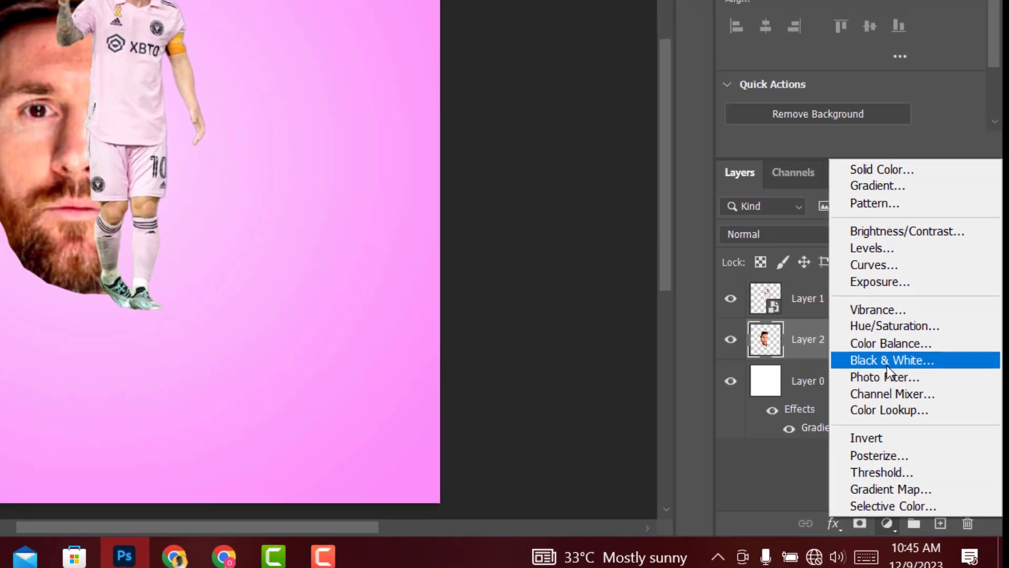
left_click(891, 335)
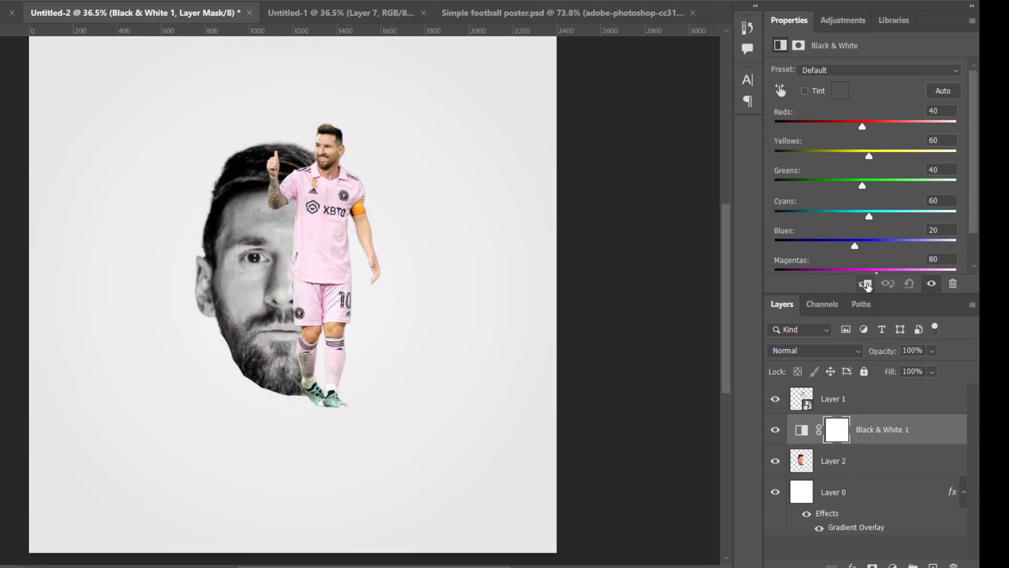
left_click(866, 284)
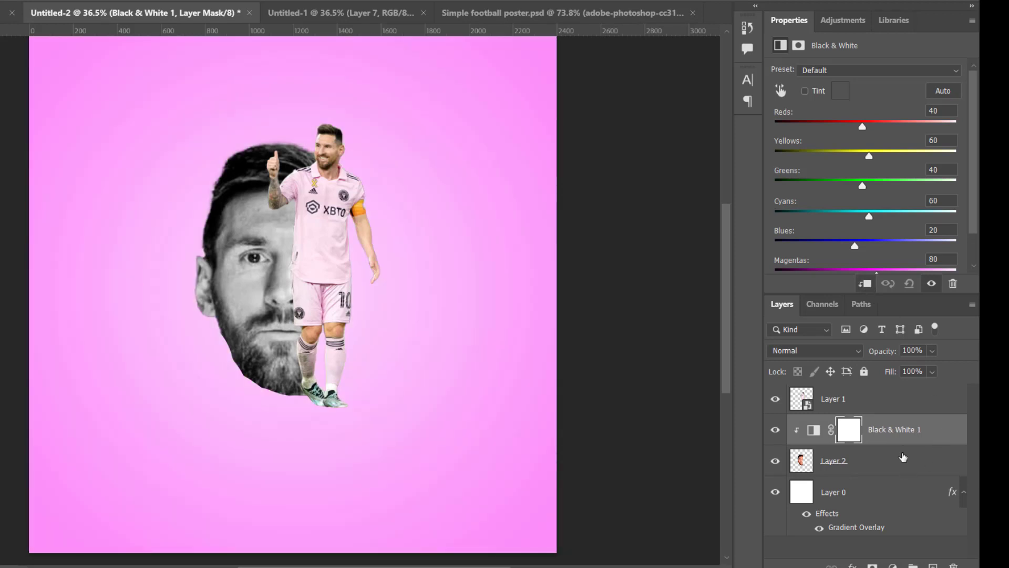
Add a Levels adjustment with midtones darkened to 0.77, clipped to the face
left_click(884, 440)
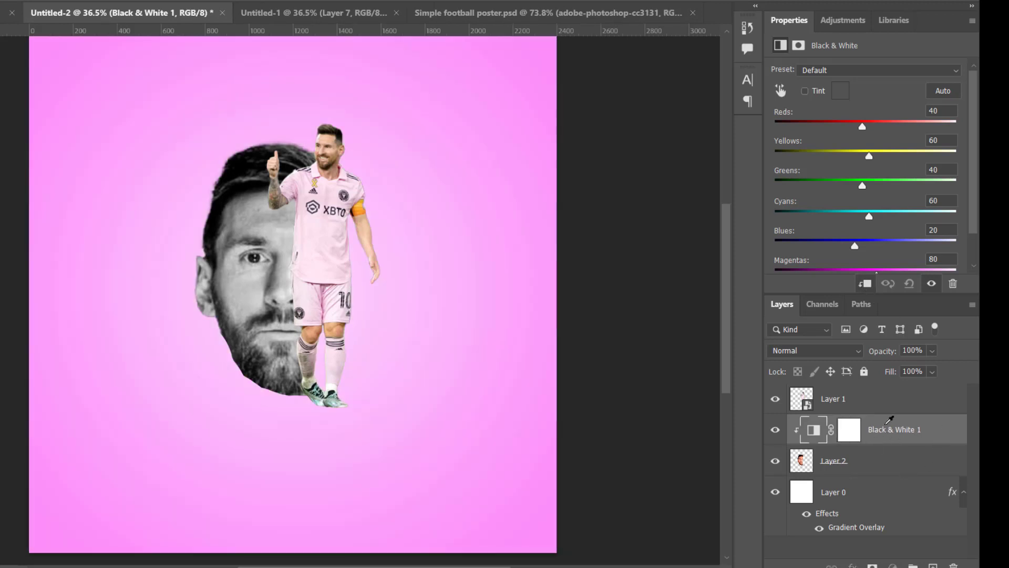
left_click(840, 23)
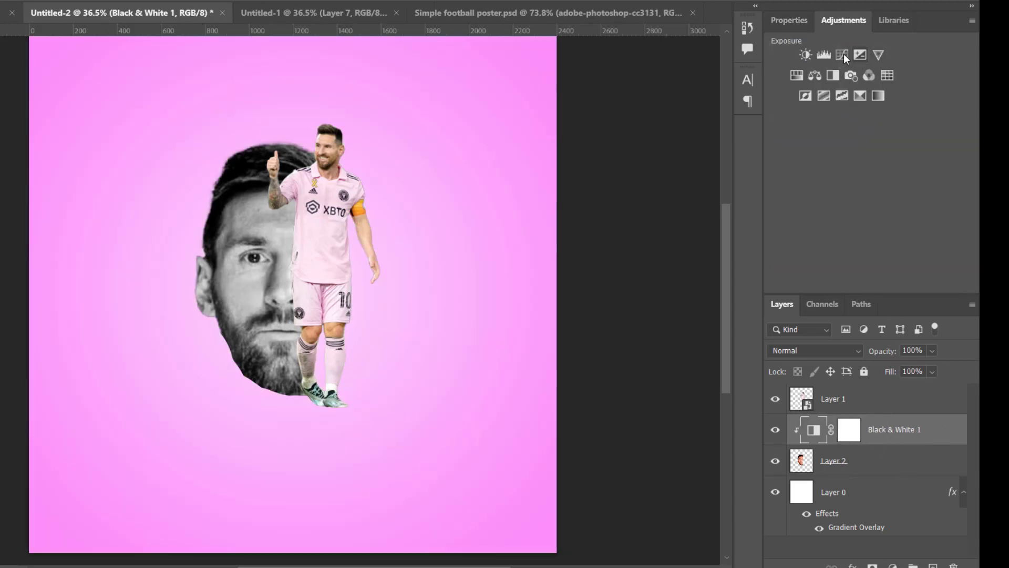
left_click(824, 52)
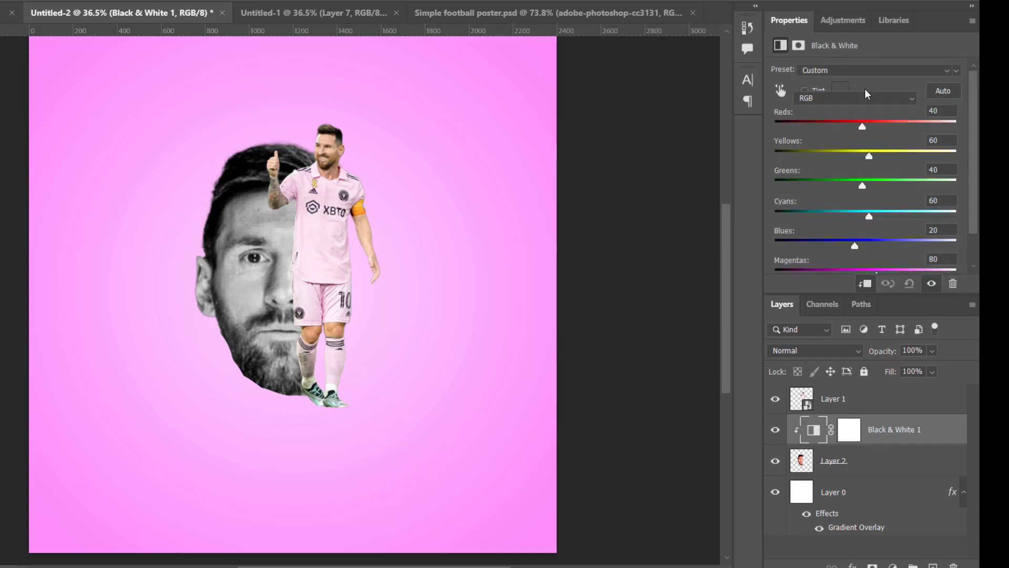
mouse_move(877, 179)
left_mouse_down()
mouse_move(901, 178)
mouse_move(893, 179)
left_mouse_up()
left_click(864, 283)
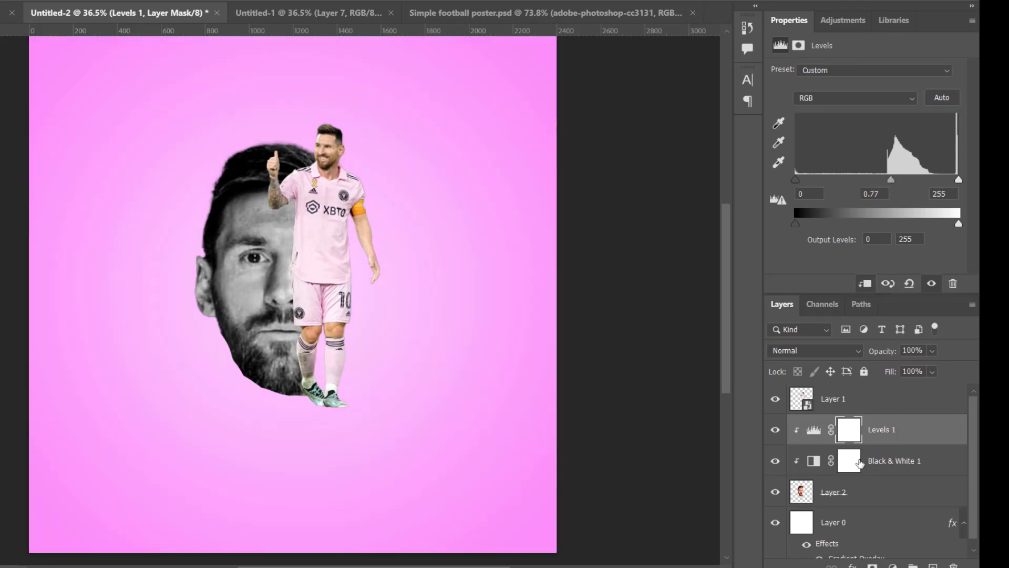
Review the Black & White 1 layer, then bring up the new fill or adjustment layer menu
left_click(886, 457)
left_click(891, 435)
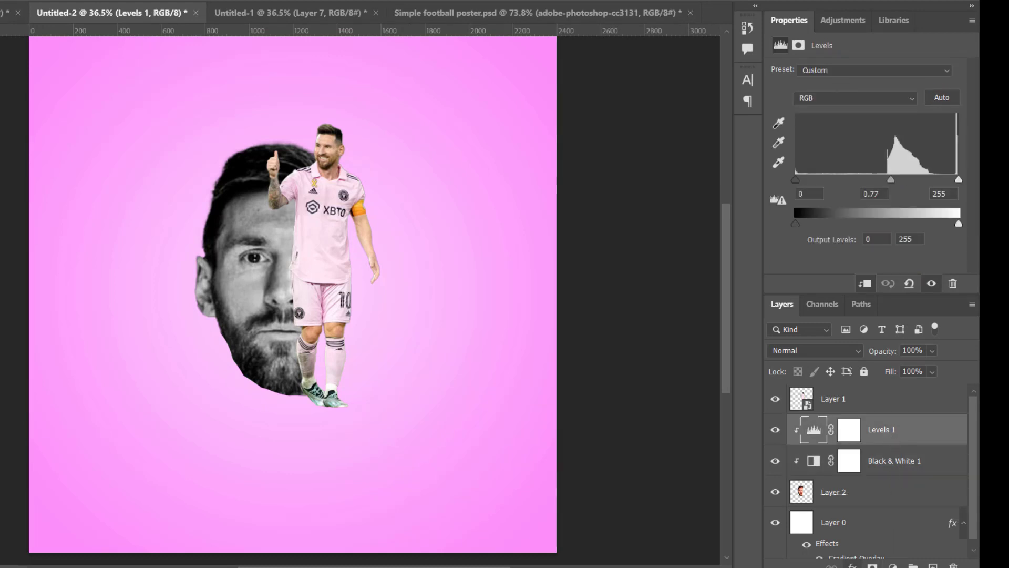
left_click(851, 566)
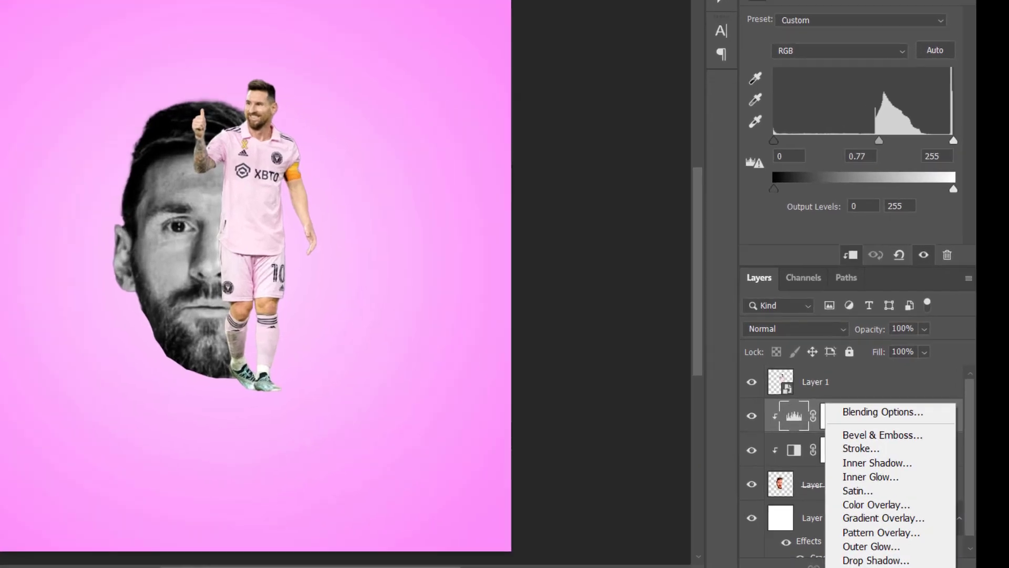
key("Escape")
left_click(865, 567)
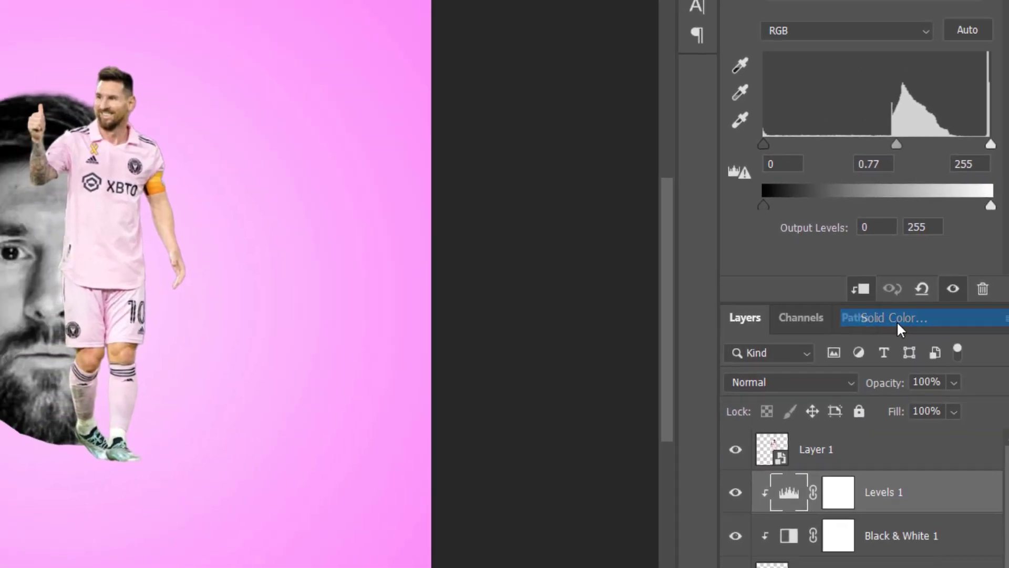
Add a Solid Color fill layer in pink fc7eb4
left_click(897, 320)
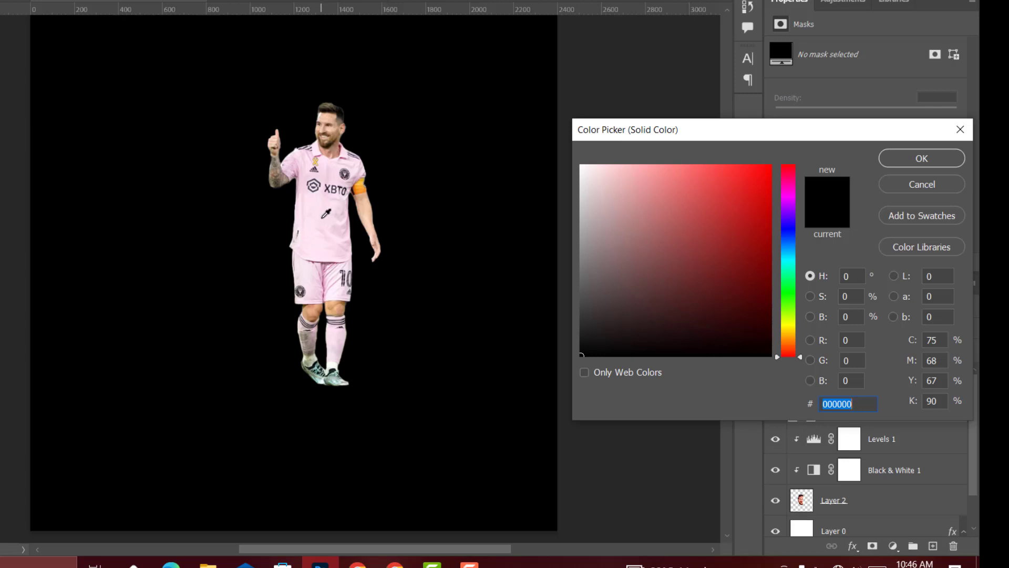
left_click(322, 216)
left_click(301, 168)
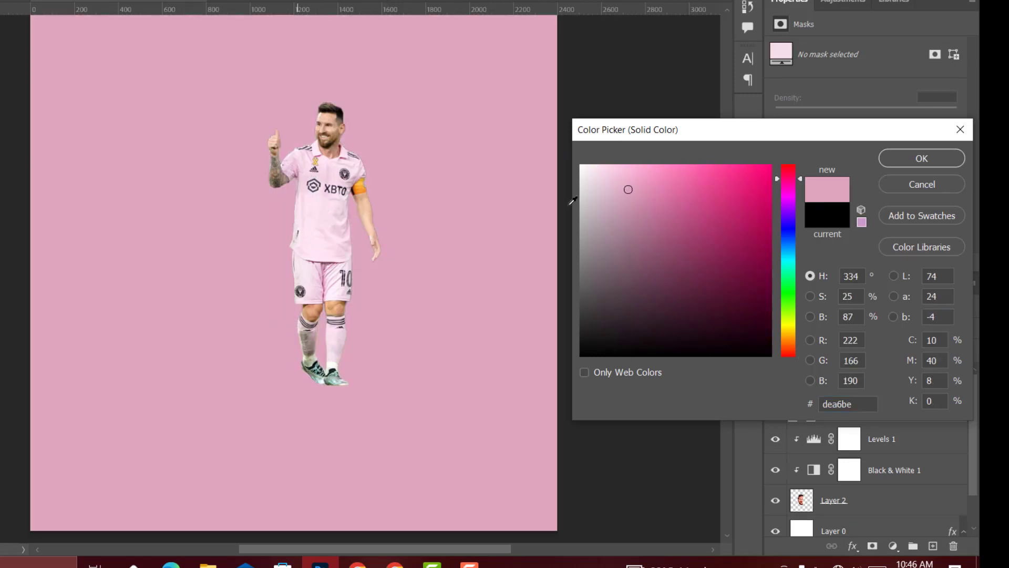
left_click_drag(696, 190, 689, 167)
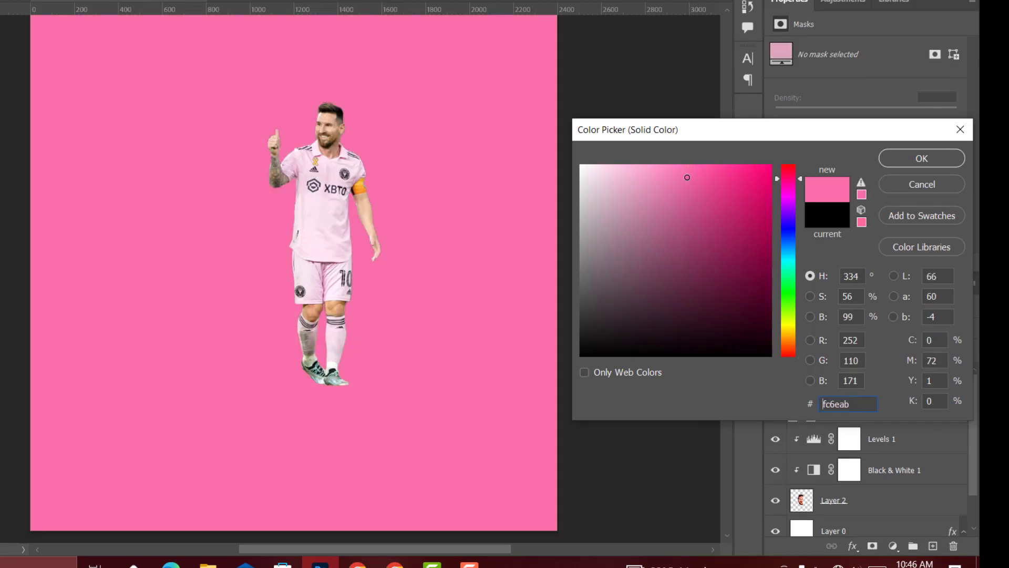
left_click(677, 166)
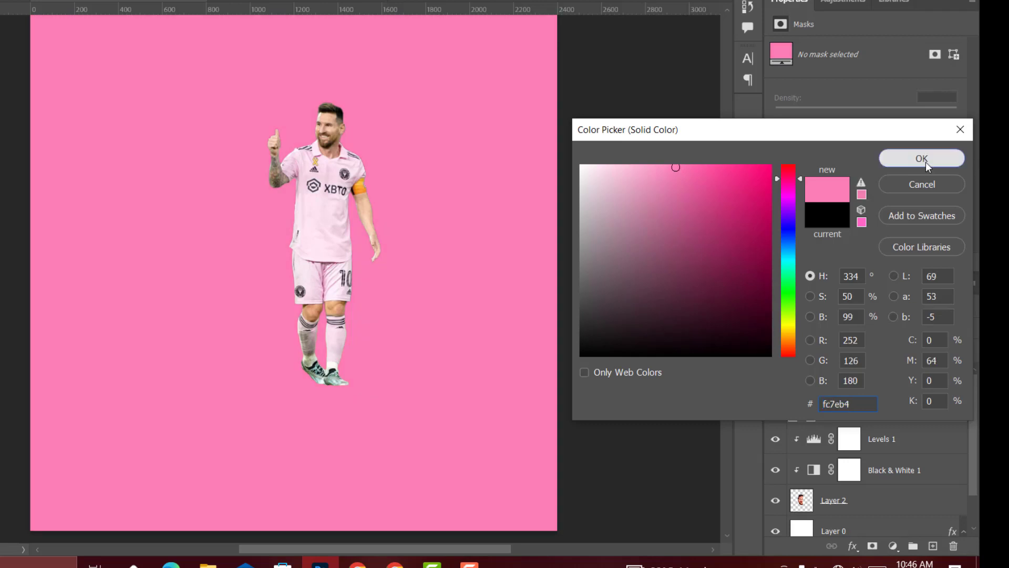
left_click(924, 160)
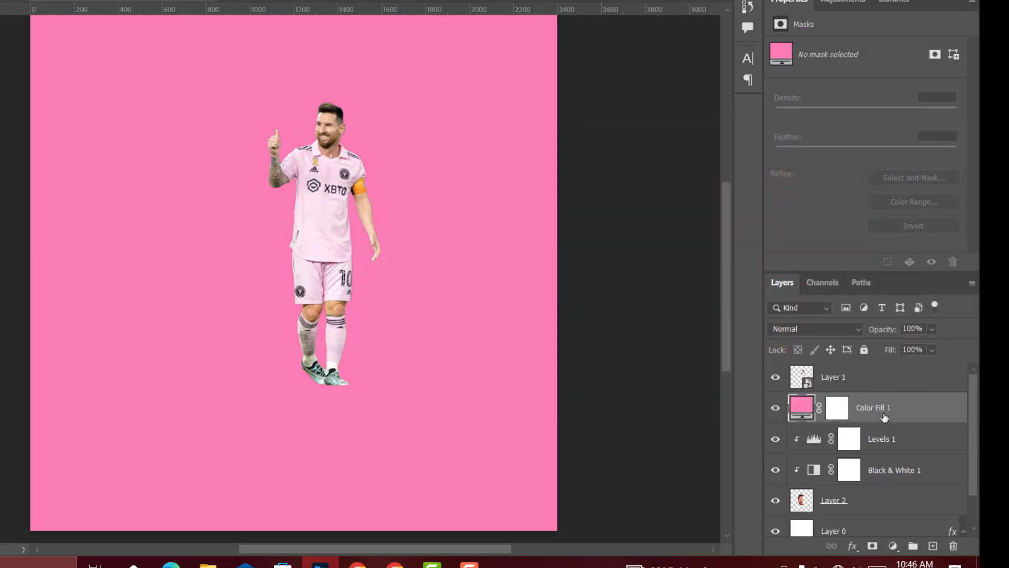
Clip Color Fill 1 to the face, blend it in Color Dodge, and select its layer mask
right_click(873, 409)
left_click(741, 233)
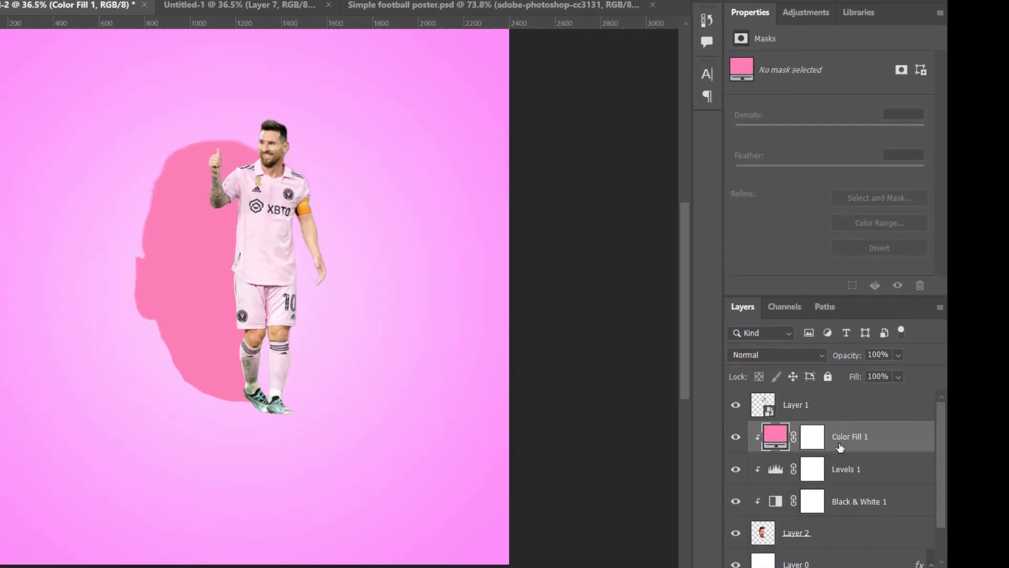
left_click(801, 353)
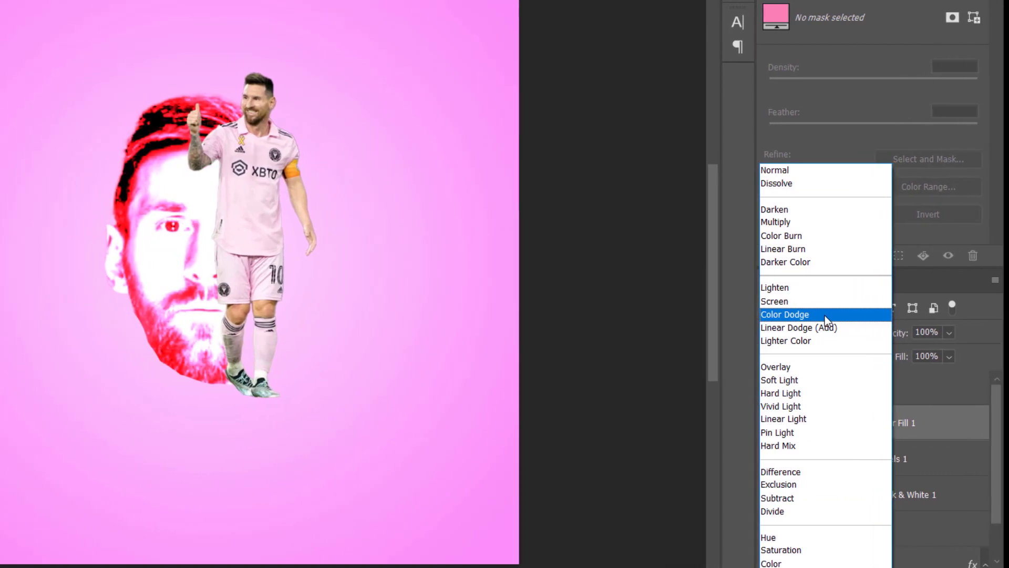
left_click(824, 316)
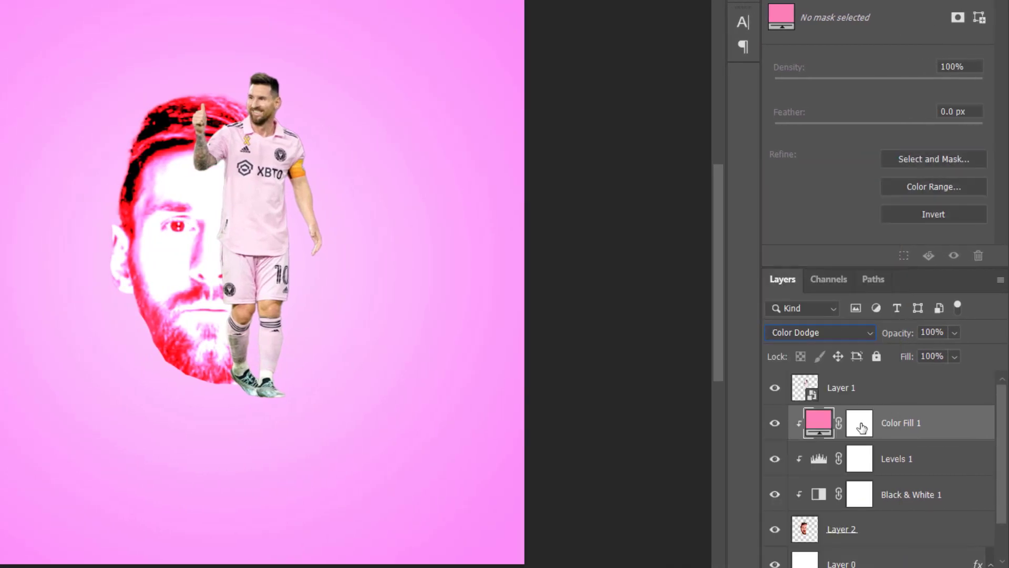
left_click(859, 424)
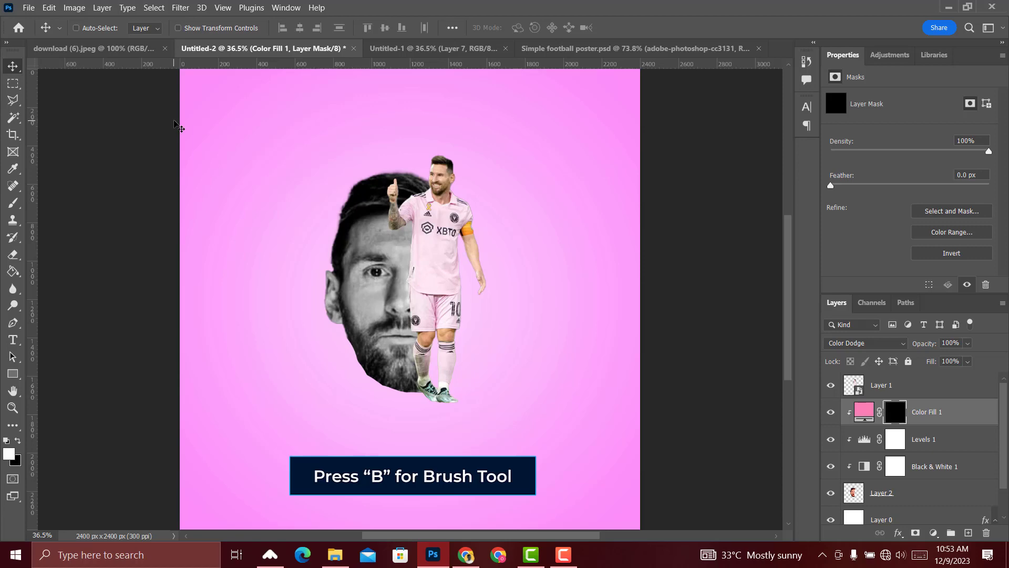
Choose the Brush tool, shrink it to fit the eye, and zoom in on the face
right_click(13, 202)
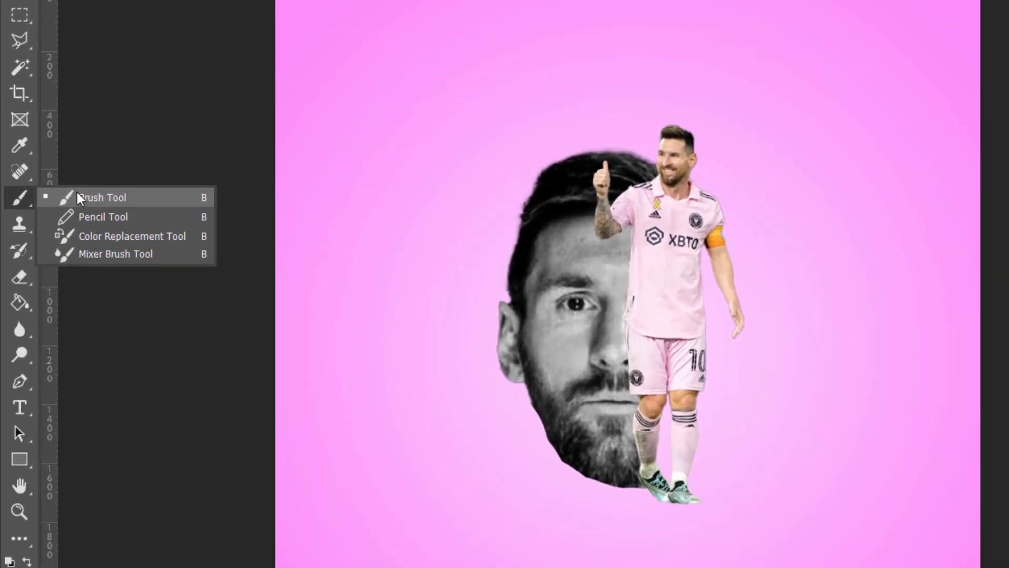
left_click(100, 239)
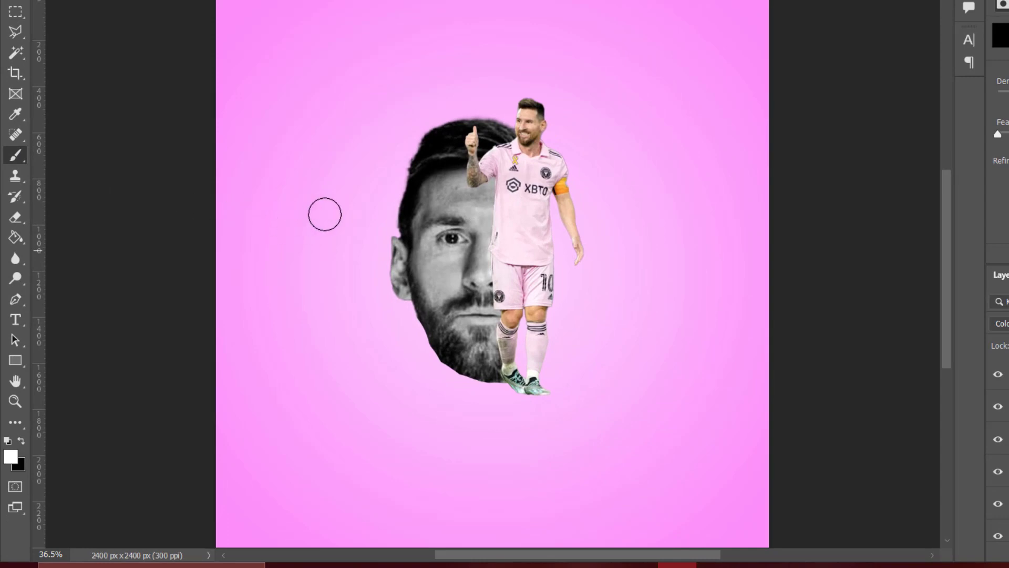
right_click(368, 245)
right_click(333, 209)
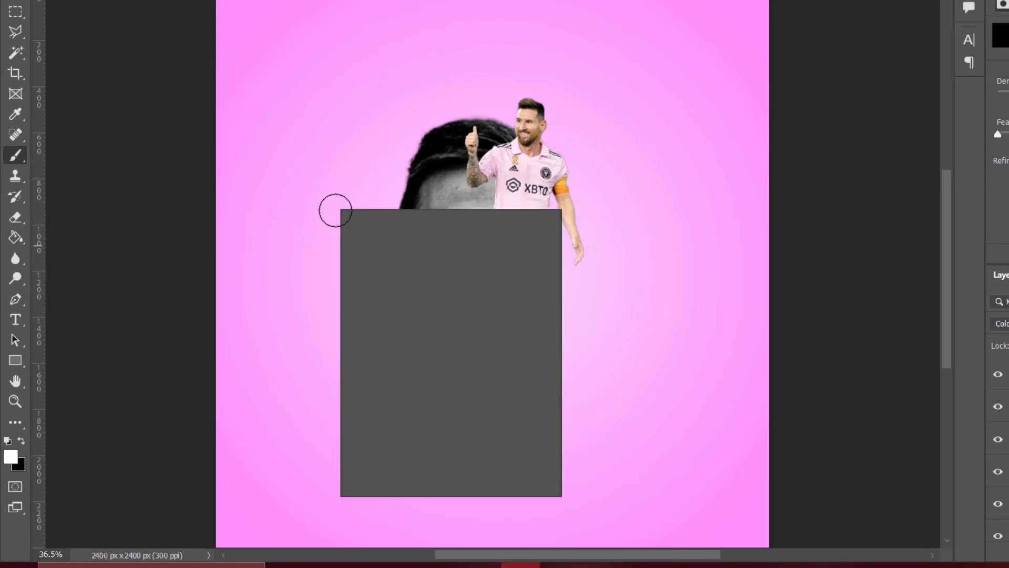
right_click(309, 230)
left_click(309, 229)
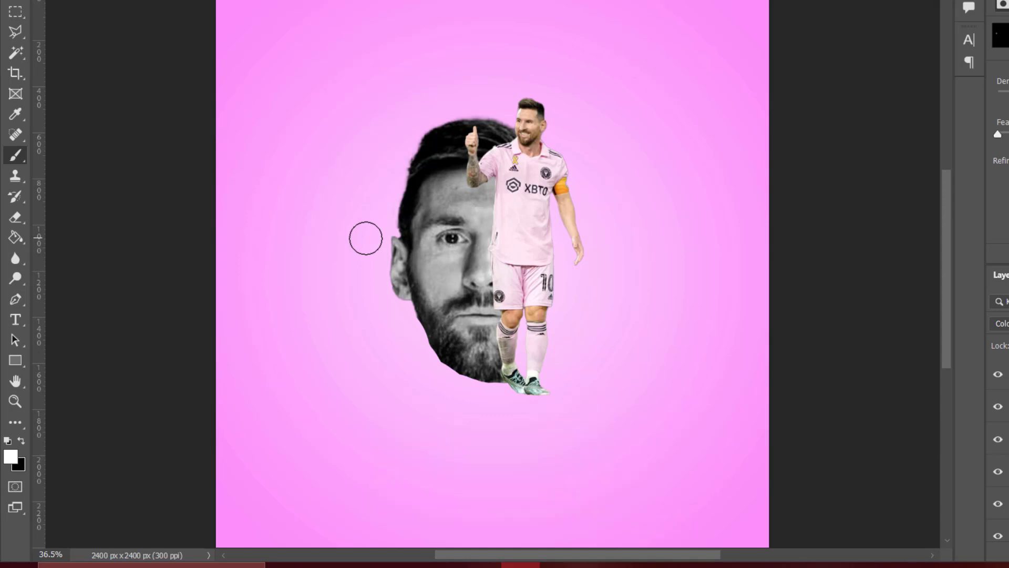
key("bracketleft")
key("bracketleft")
key("bracketleft")
key("bracketleft")
key("bracketleft")
key("ctrl+plus")
key("ctrl+plus")
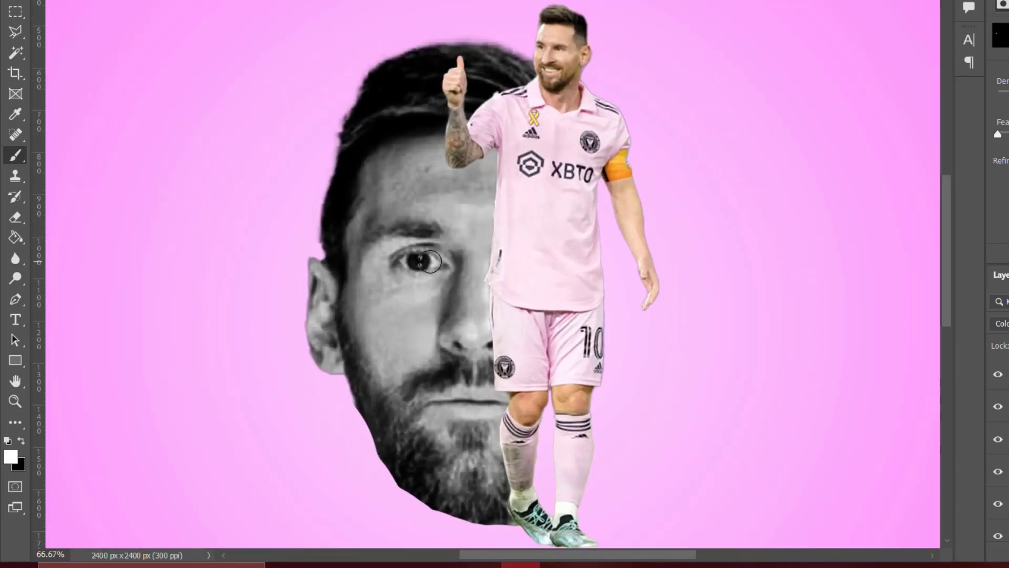
Paint white over the eye in the Color Fill 1 mask and harden the brush edge
left_click_drag(431, 261, 418, 261)
right_click(420, 263)
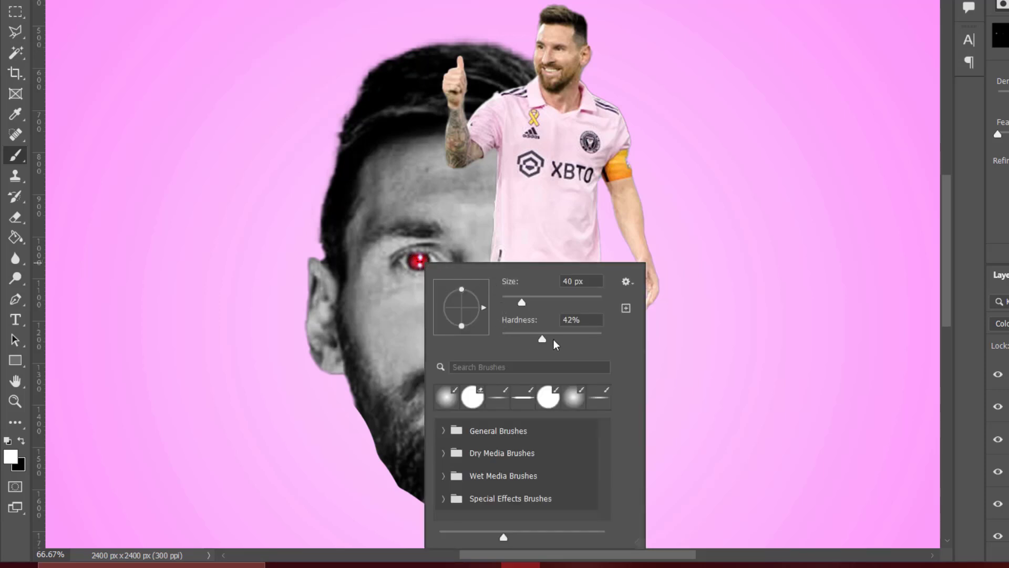
left_click_drag(605, 340, 604, 339)
key("Return")
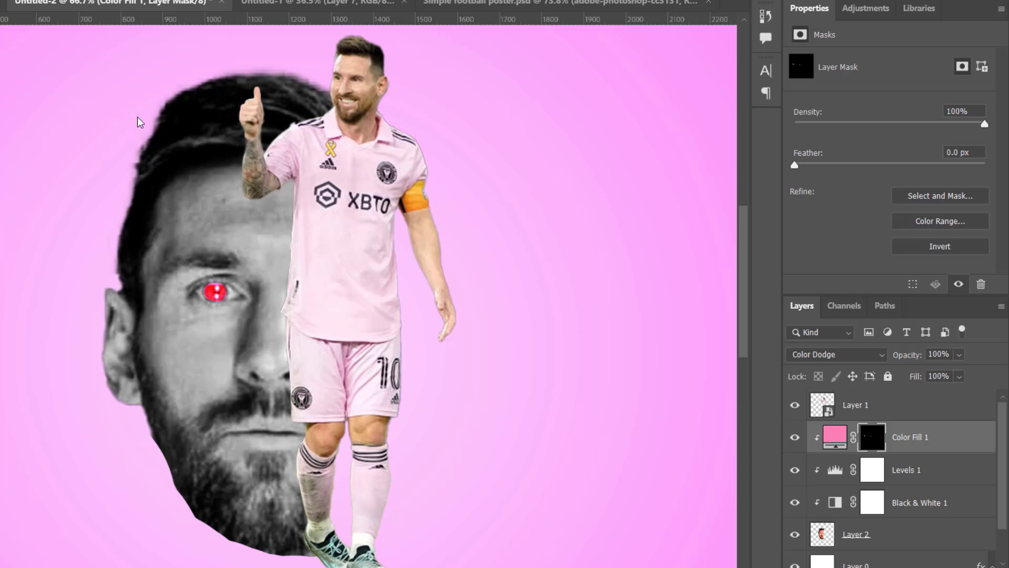
In Color Fill 1's Blending Options, split the Underlying Layer black slider to fade from 0 to 12
left_click(916, 441)
right_click(911, 439)
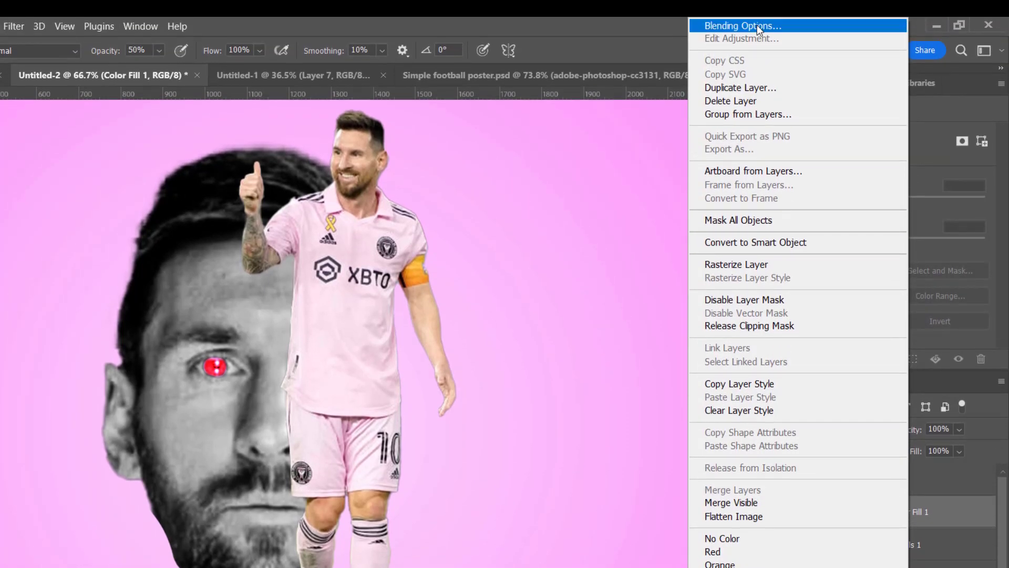
left_click(756, 24)
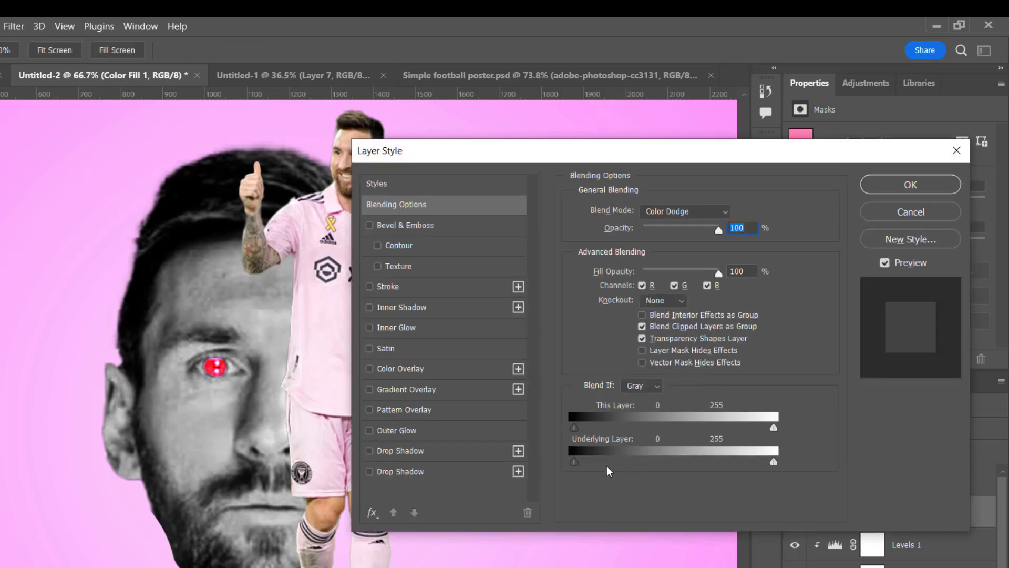
key("alt")
left_click_drag(578, 463, 584, 462)
left_click(897, 184)
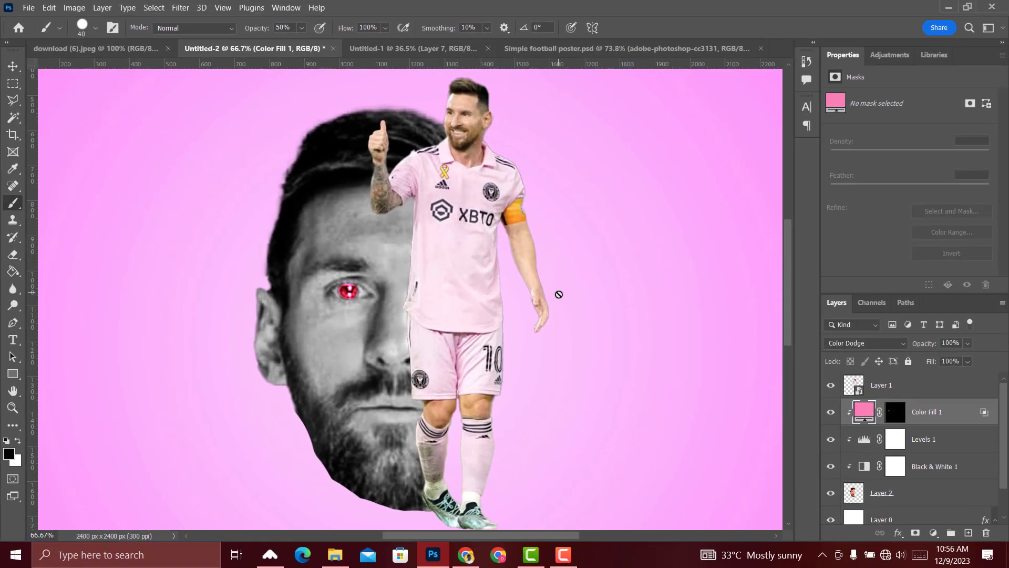
Fit the poster in the window and add a new empty layer above Layer 0
key("ctrl+0")
left_click(913, 488)
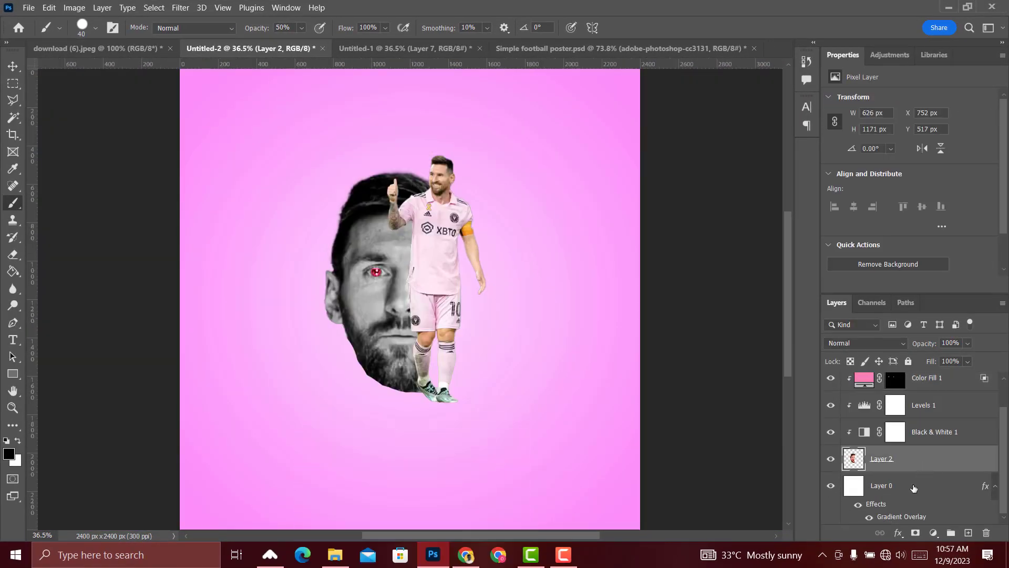
left_click(913, 488)
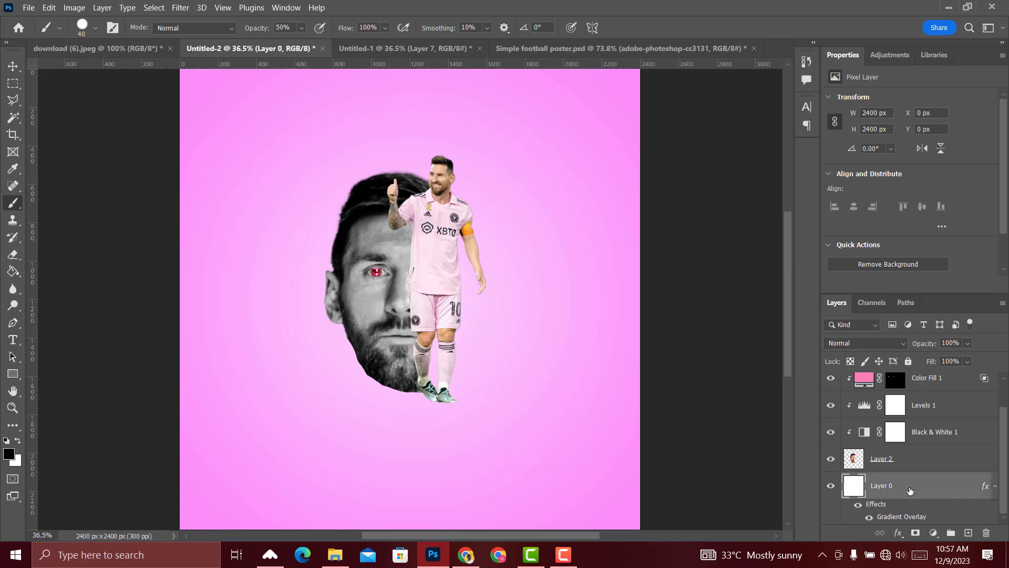
left_click(969, 532)
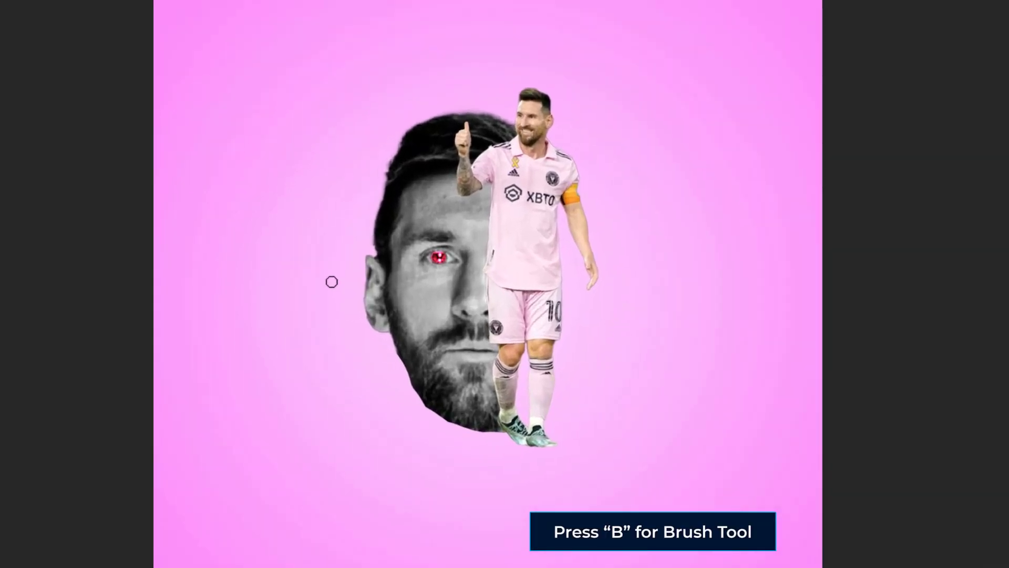
Set up a wide, flattened elliptical brush of about 133 px with 0% hardness
right_click(302, 279)
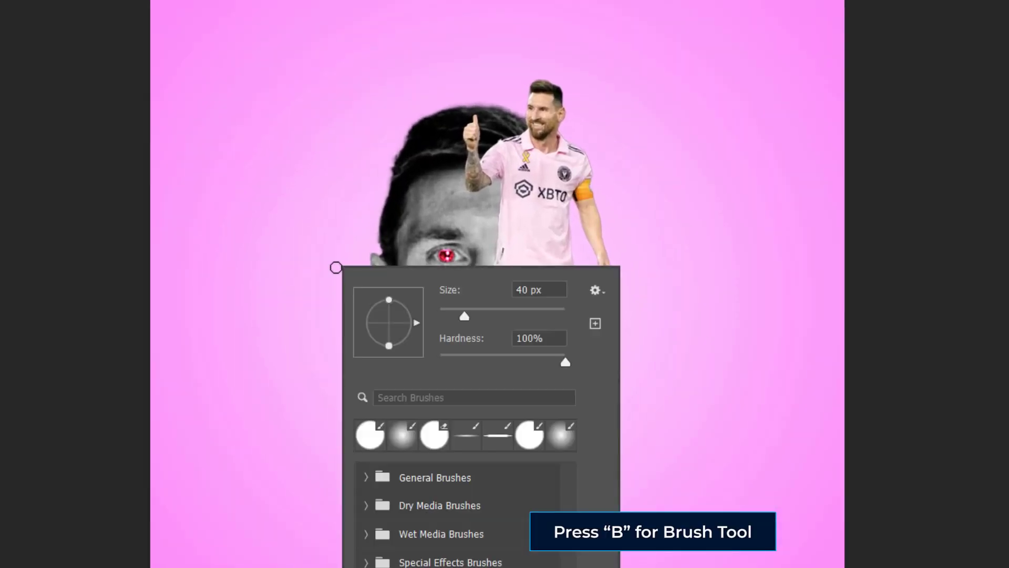
left_click_drag(462, 321, 471, 320)
left_click_drag(389, 301, 387, 314)
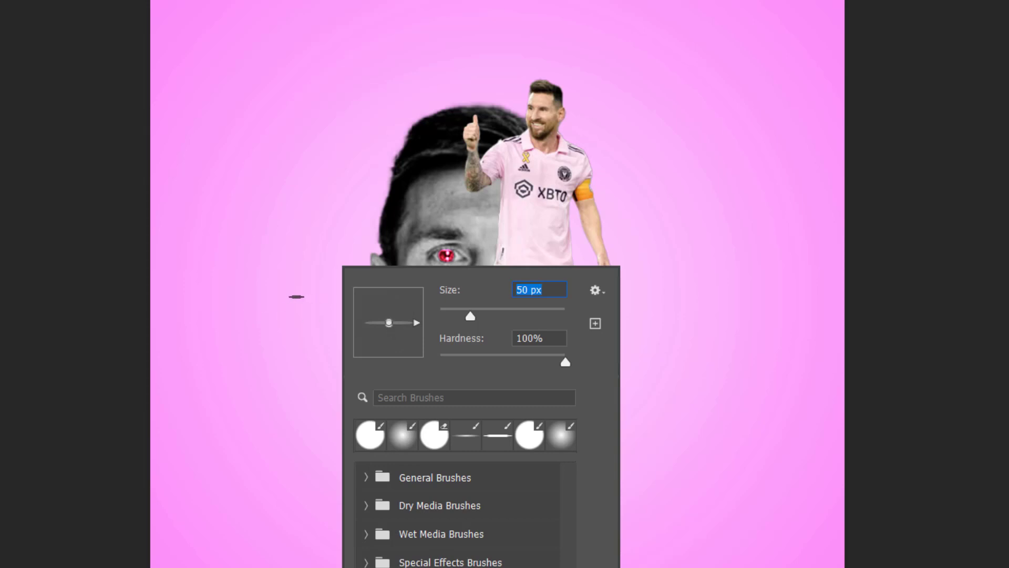
left_click_drag(479, 318, 514, 318)
left_click(254, 251)
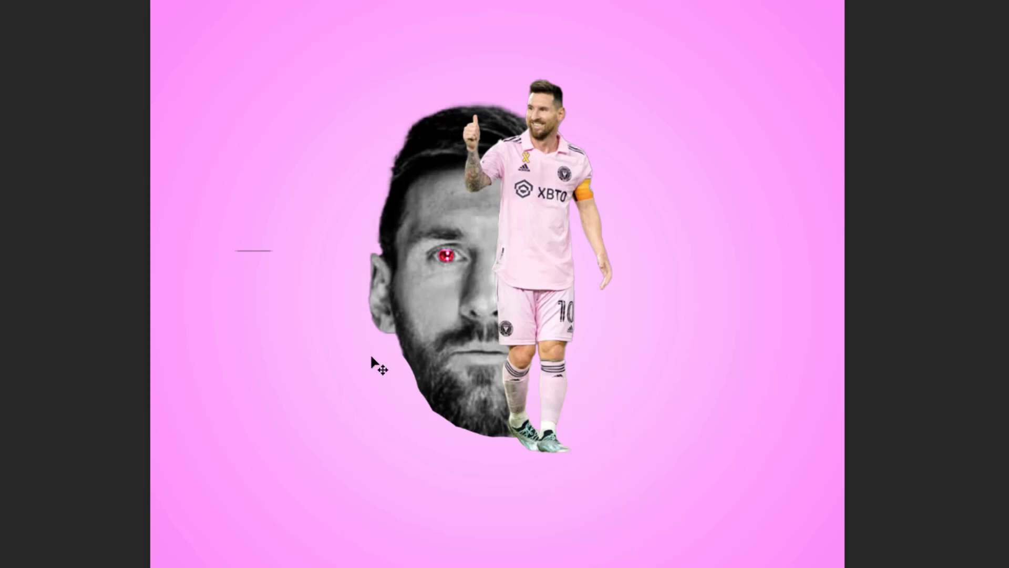
key("bracketright")
key("bracketright")
key("bracketright")
key("bracketright")
key("bracketright")
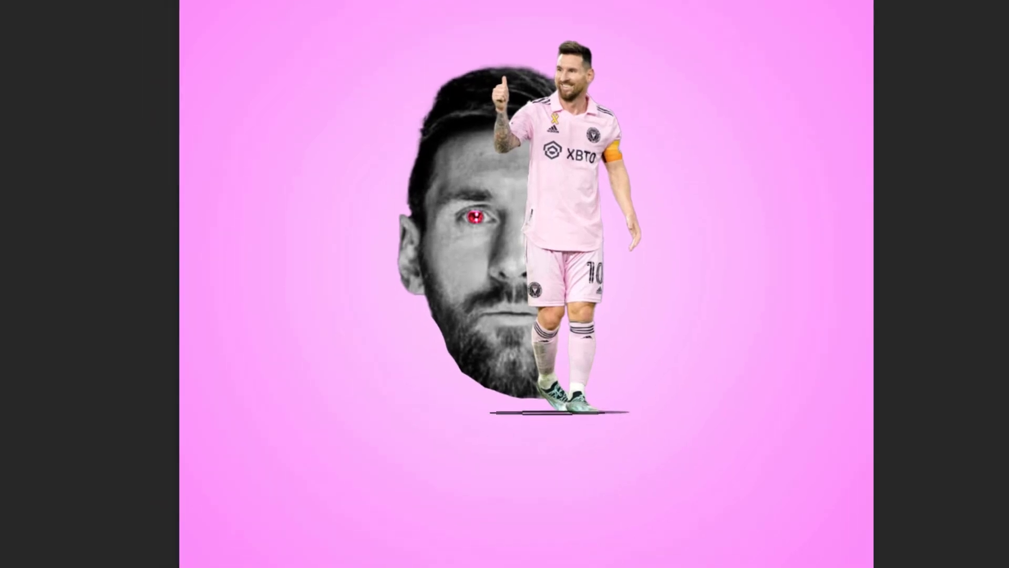
right_click(415, 346)
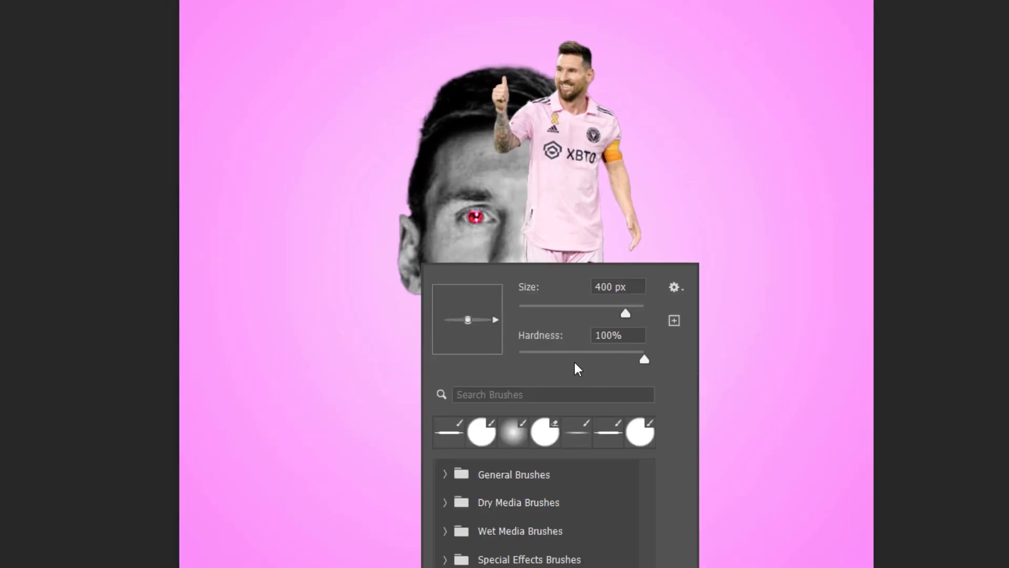
left_click_drag(574, 363, 516, 361)
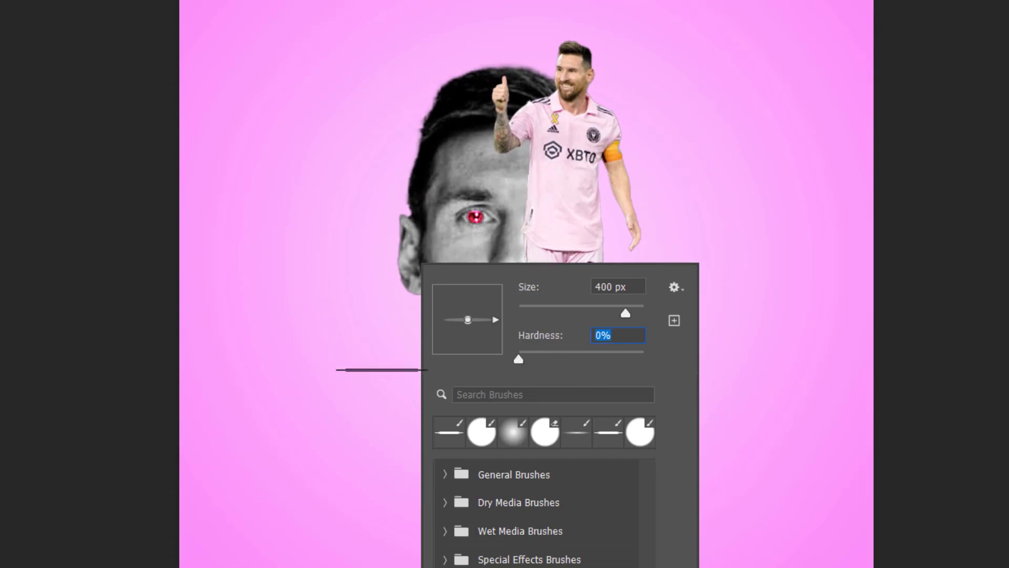
Paint a soft dark shadow stroke and move it beneath the player's feet
left_click(344, 383)
key("v")
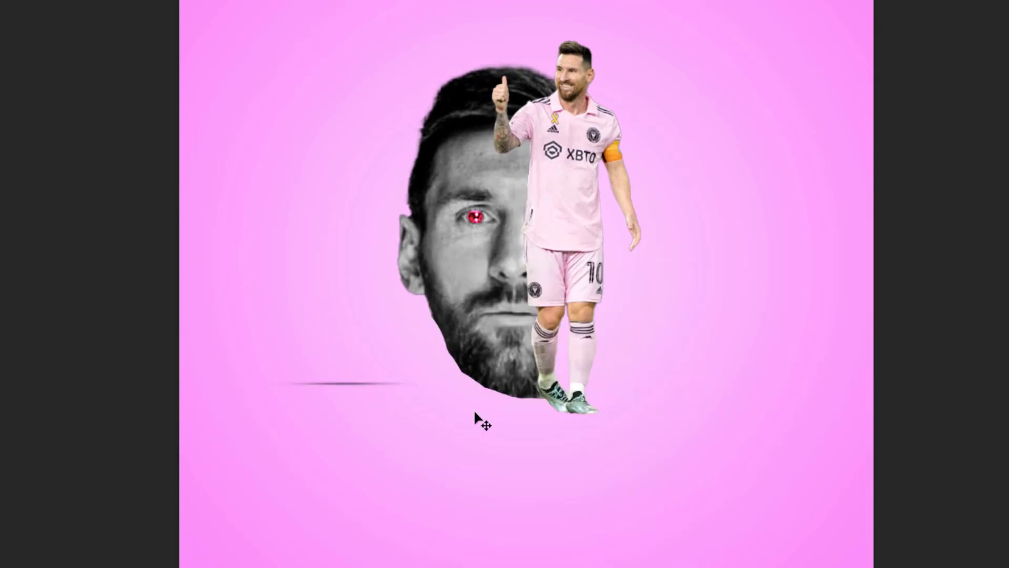
left_click_drag(474, 417, 699, 447)
mouse_move(572, 414)
left_mouse_down()
mouse_move(565, 446)
mouse_move(518, 409)
mouse_move(518, 436)
mouse_move(512, 410)
mouse_move(577, 415)
mouse_move(490, 472)
left_mouse_up()
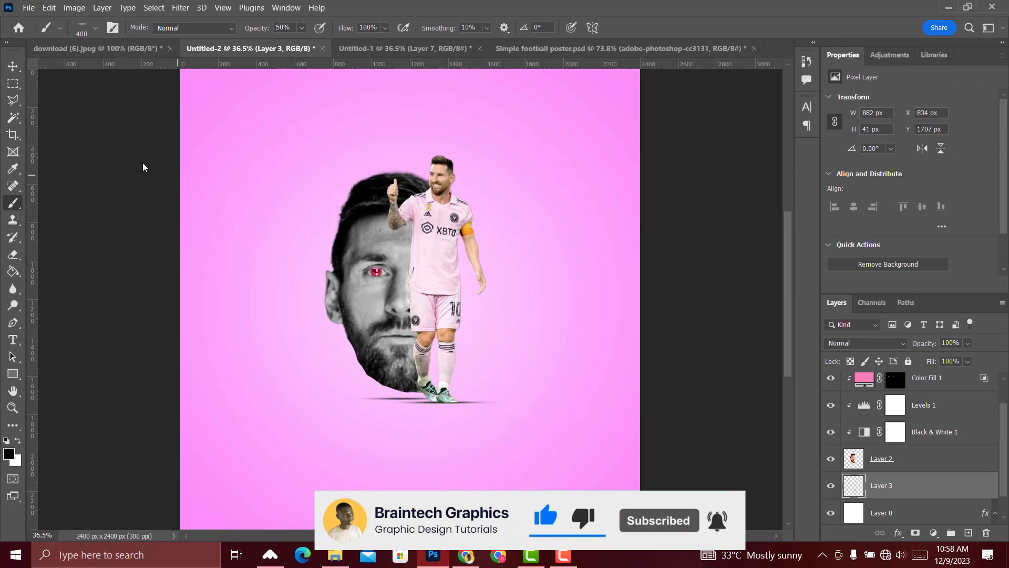
Lower the shadow layer's opacity to 68%, then reselect Layer 0
left_click(13, 66)
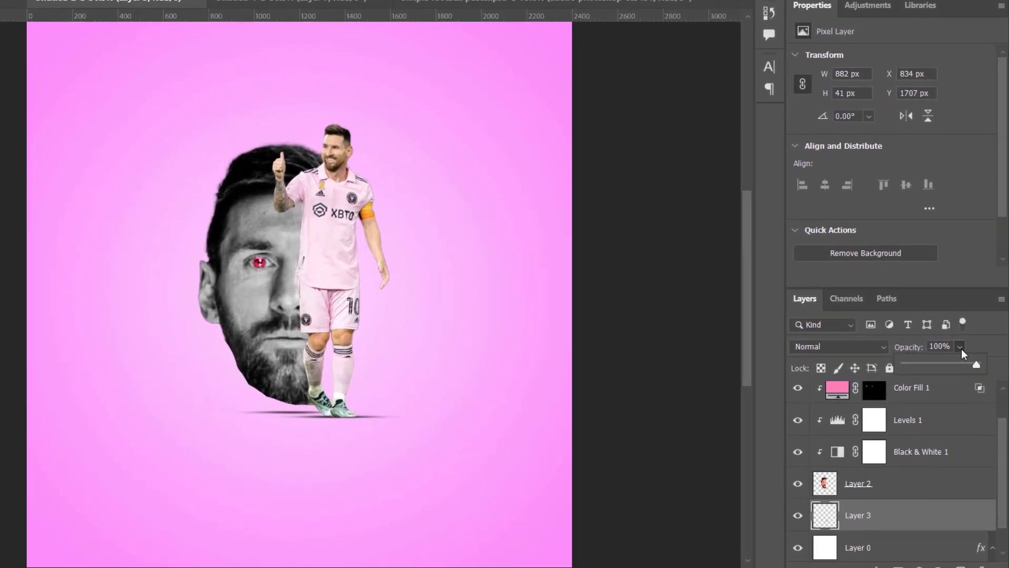
left_click(967, 343)
left_click_drag(971, 358, 955, 364)
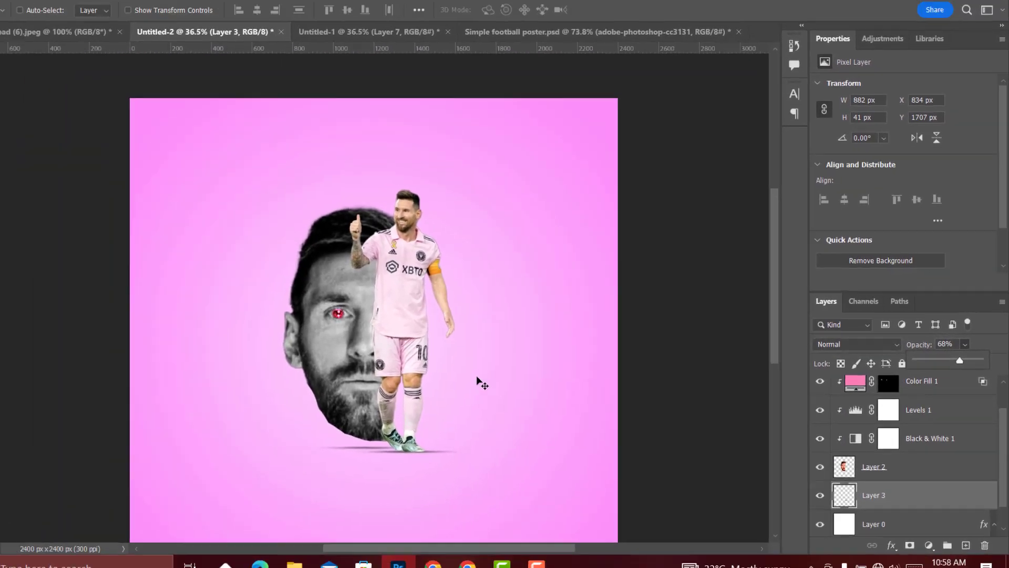
scroll(905, 539, "down", 1)
left_click(893, 495)
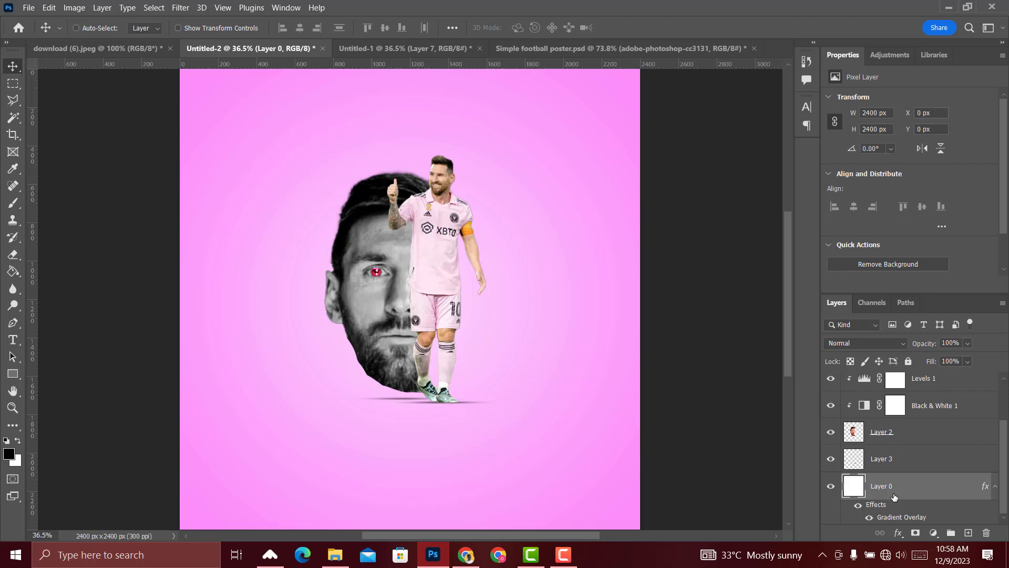
Place the MESSI 10 shirt photo as an embedded image and scale it to cover the poster
left_click(29, 7)
left_click(74, 255)
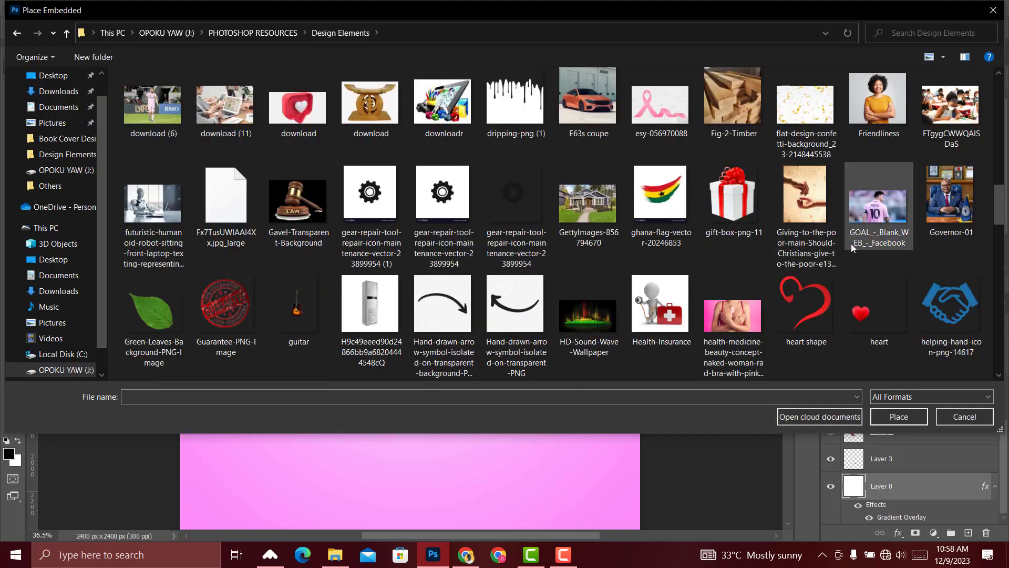
key("Escape")
key("ctrl+minus")
key("ctrl+minus")
key("ctrl+minus")
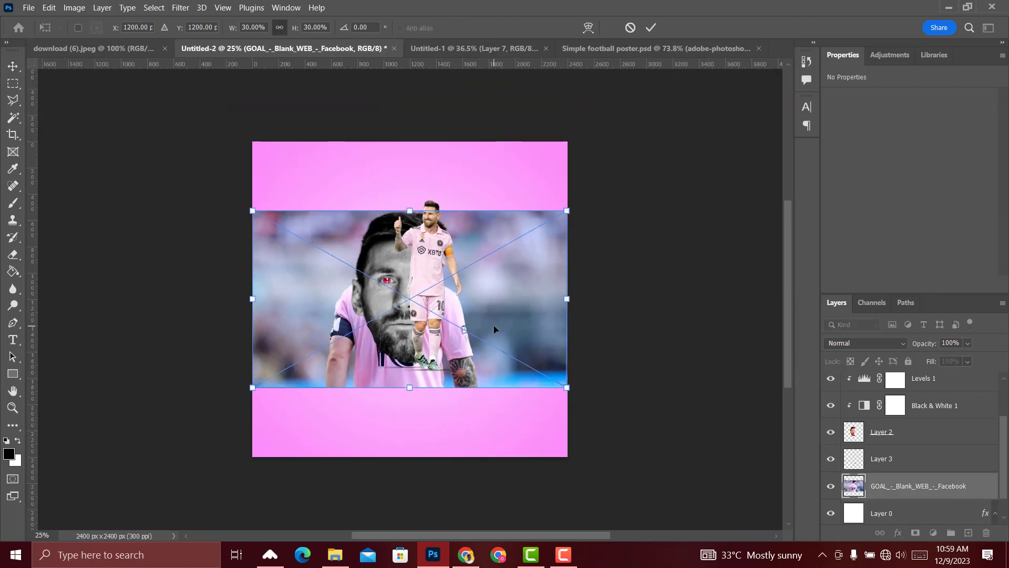
left_click_drag(508, 370, 748, 412)
left_click_drag(462, 274, 461, 329)
key("Return")
key("ctrl+0")
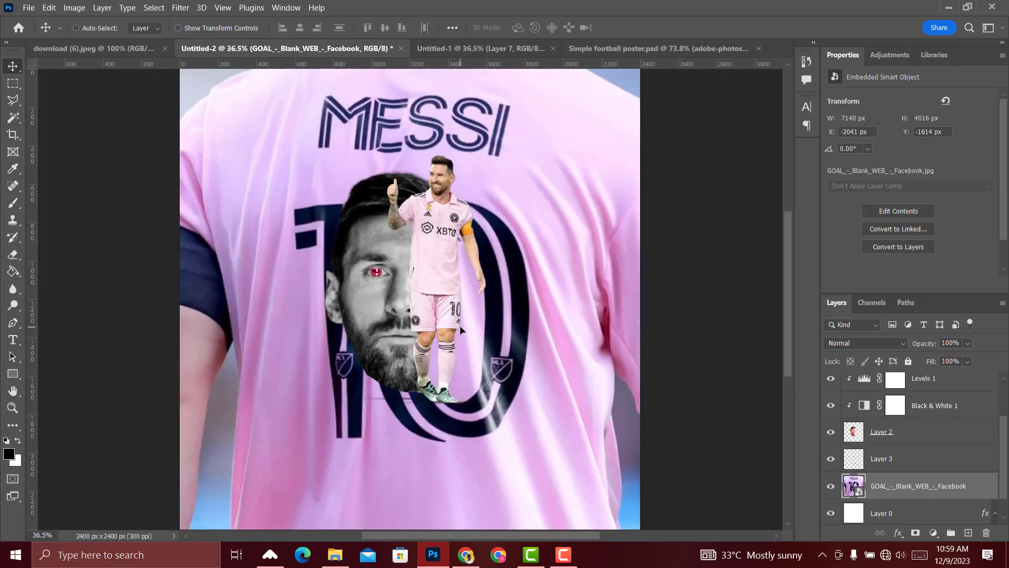
Set the shirt layer's opacity to 10%
left_click(969, 348)
left_click(926, 358)
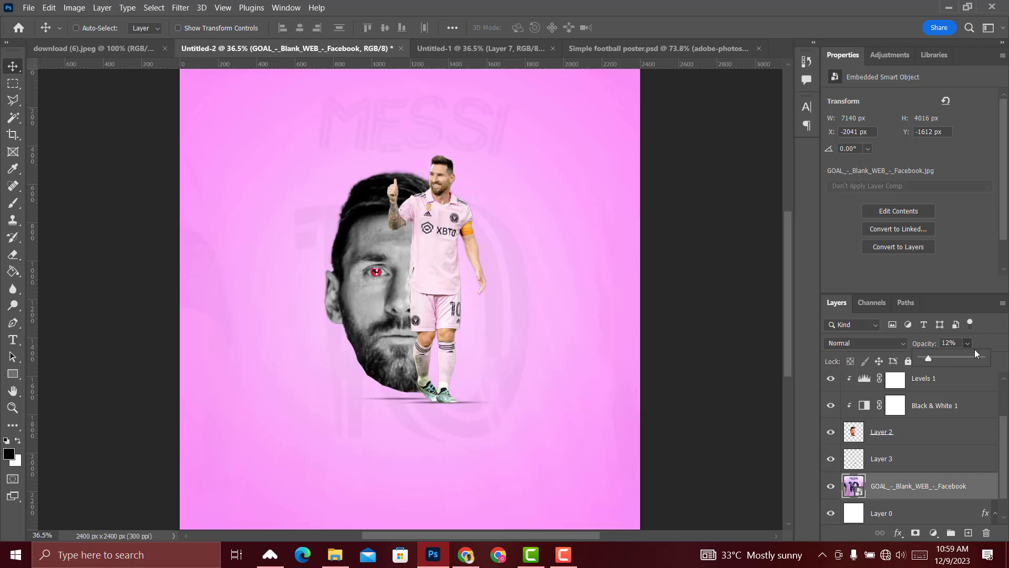
left_click(988, 335)
key("1")
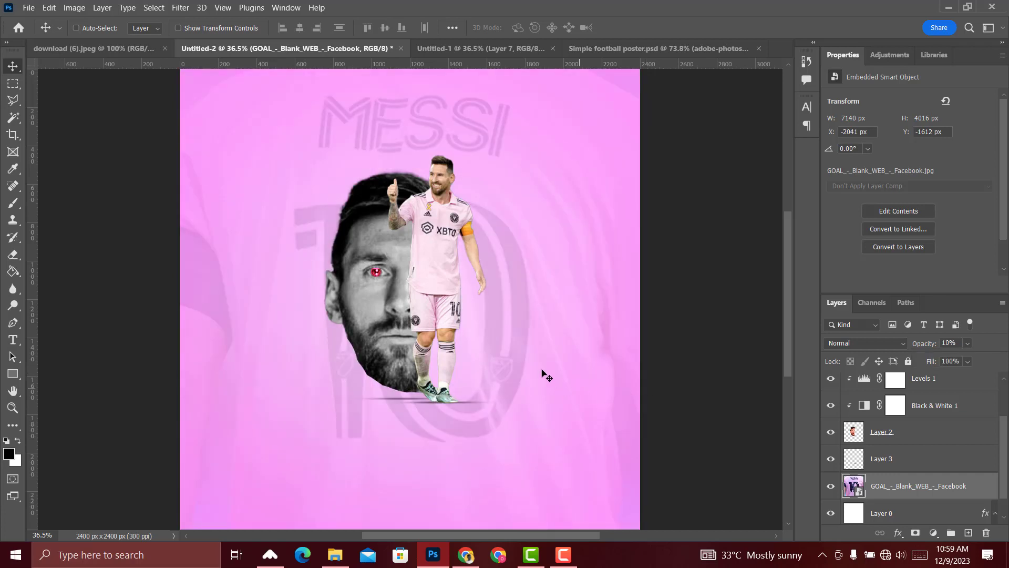
scroll(539, 366, "up", 3)
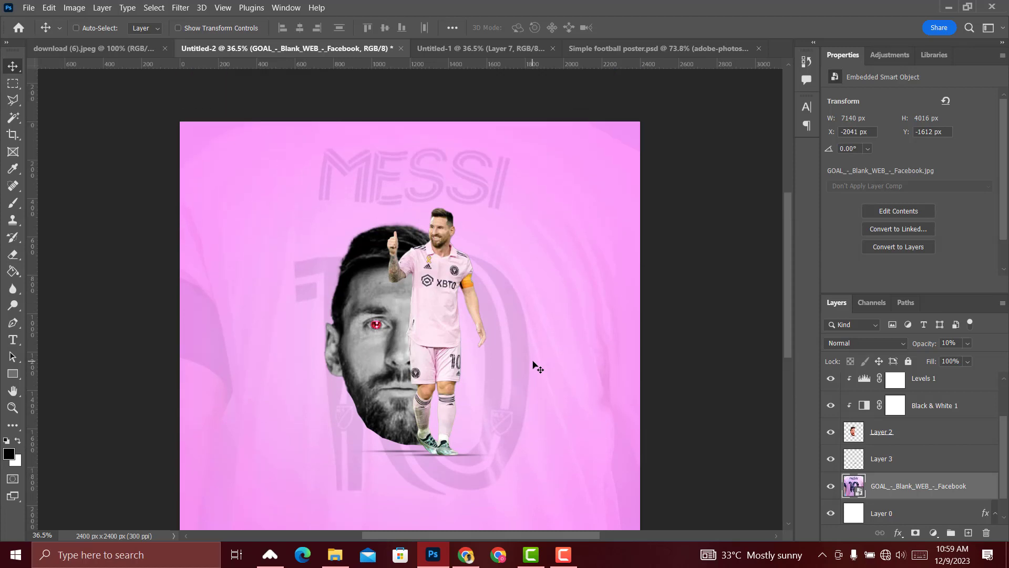
scroll(894, 432, "up", 2)
scroll(893, 432, "up", 1)
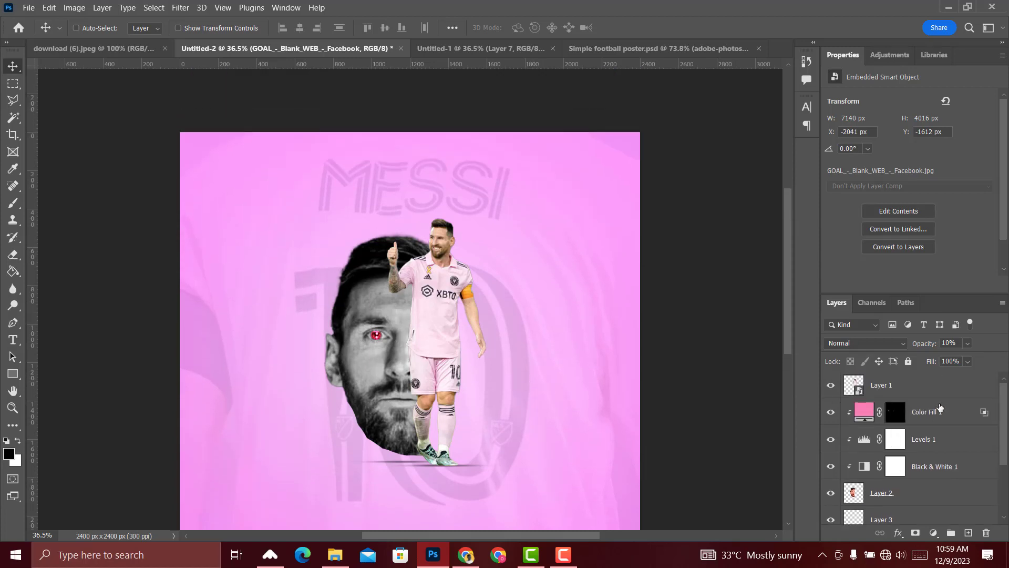
With top Layer 1 selected, stamp all visible layers into a new Layer 4 with Ctrl+Alt+Shift+E
left_click(917, 388)
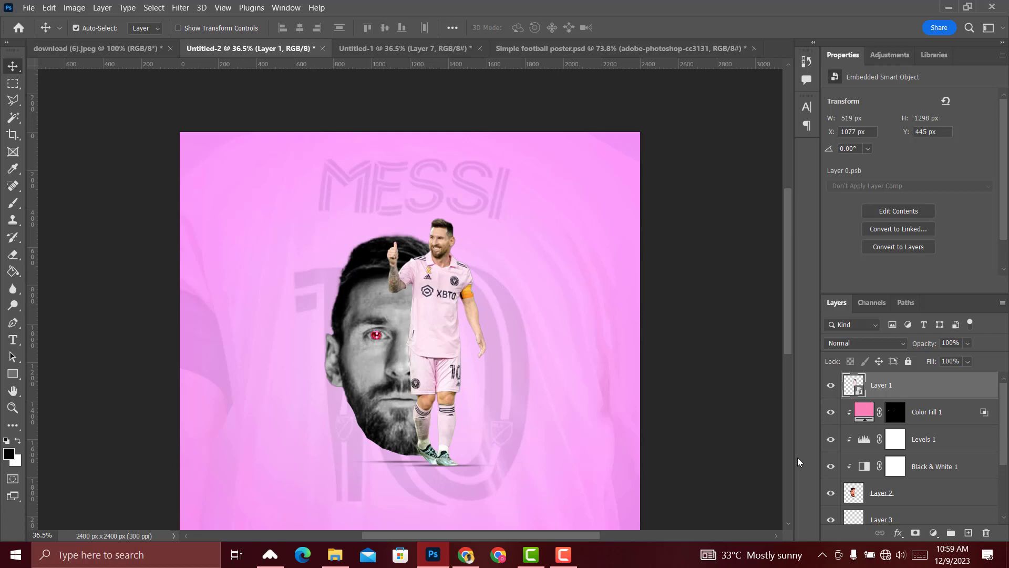
key("ctrl+shift+alt+e")
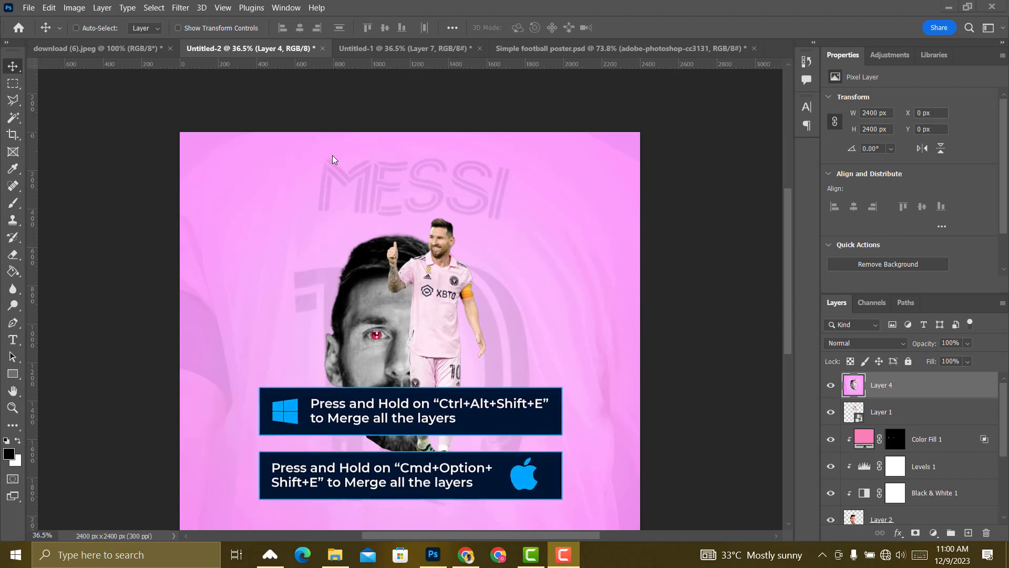
left_click(903, 394)
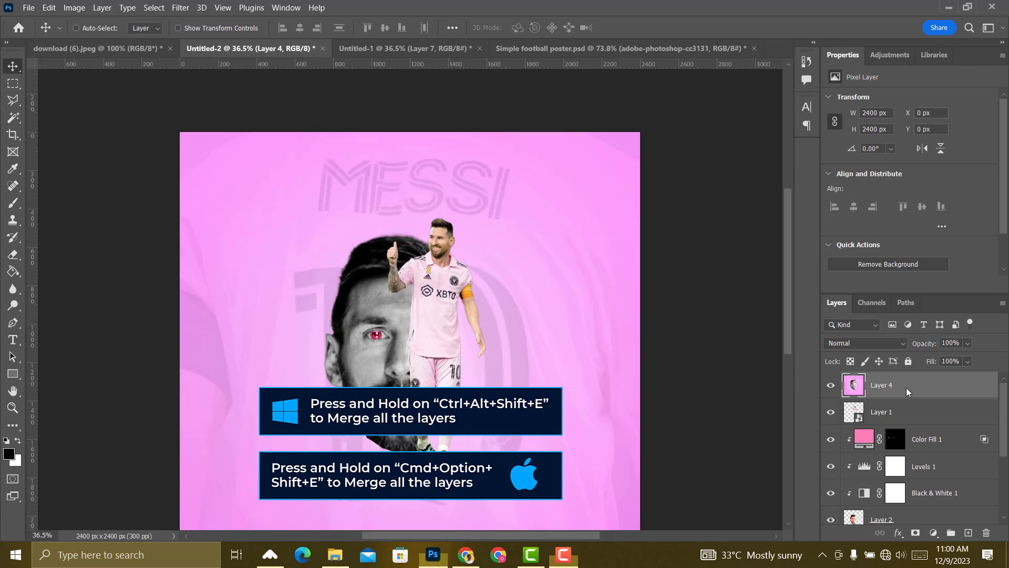
Make Layer 4 a smart object and apply Camera Raw: Contrast +13, Clarity +13, Texture +7, and slight highlight/white/black lifts
right_click(896, 386)
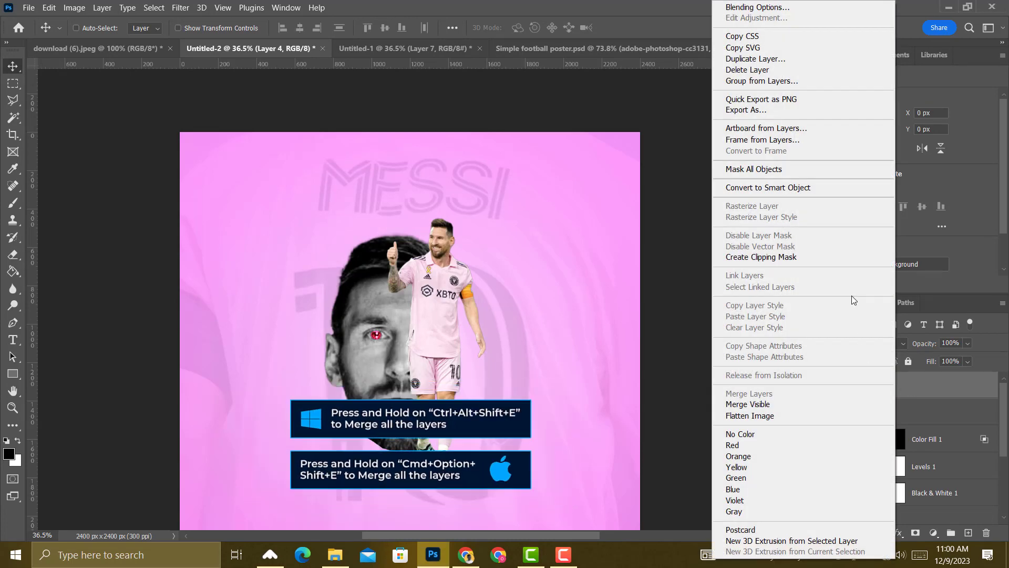
left_click(759, 188)
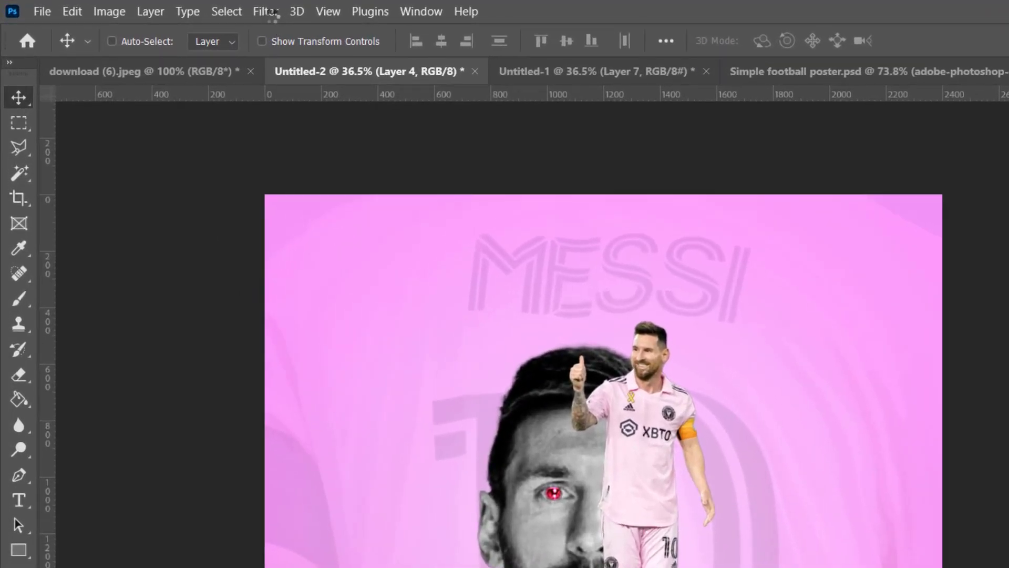
left_click(270, 14)
left_click(327, 138)
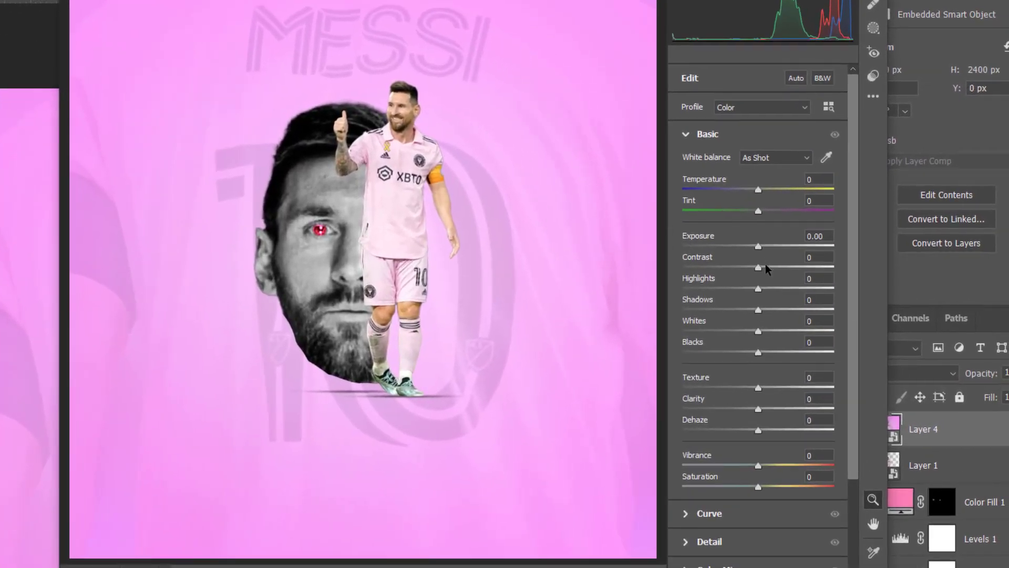
left_click_drag(765, 266, 762, 288)
left_click_drag(758, 331, 768, 416)
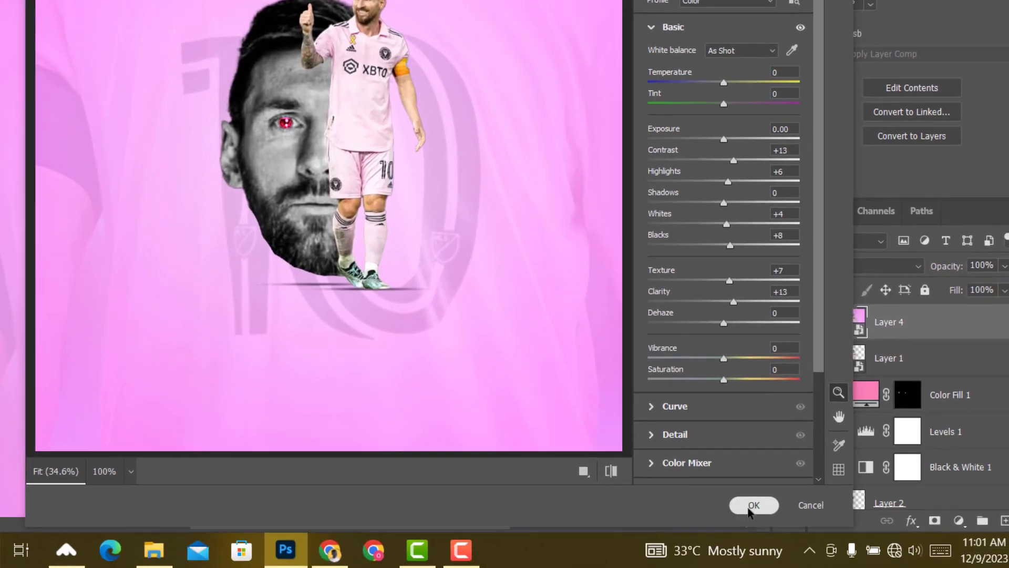
left_click(779, 567)
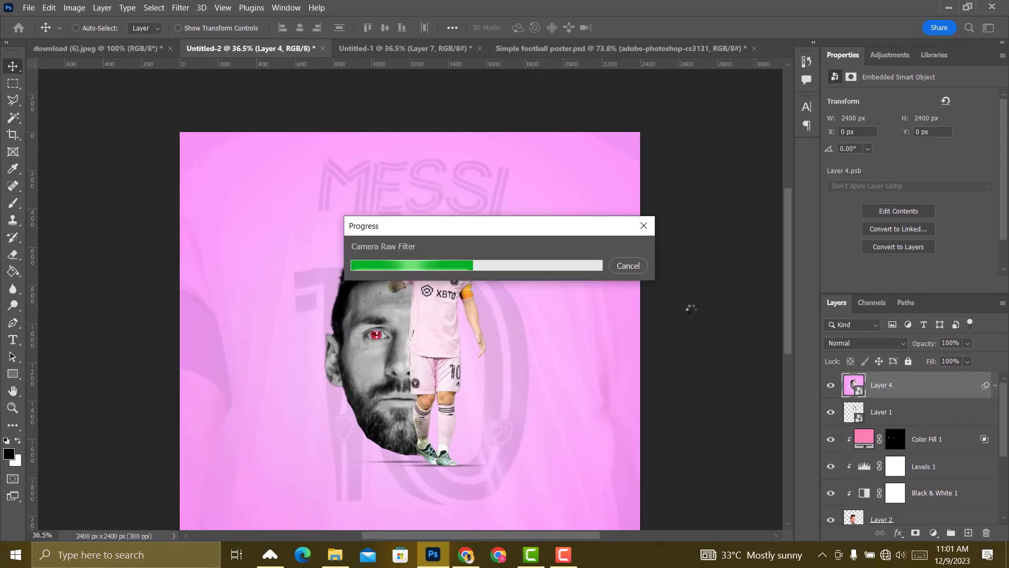
left_click(831, 388)
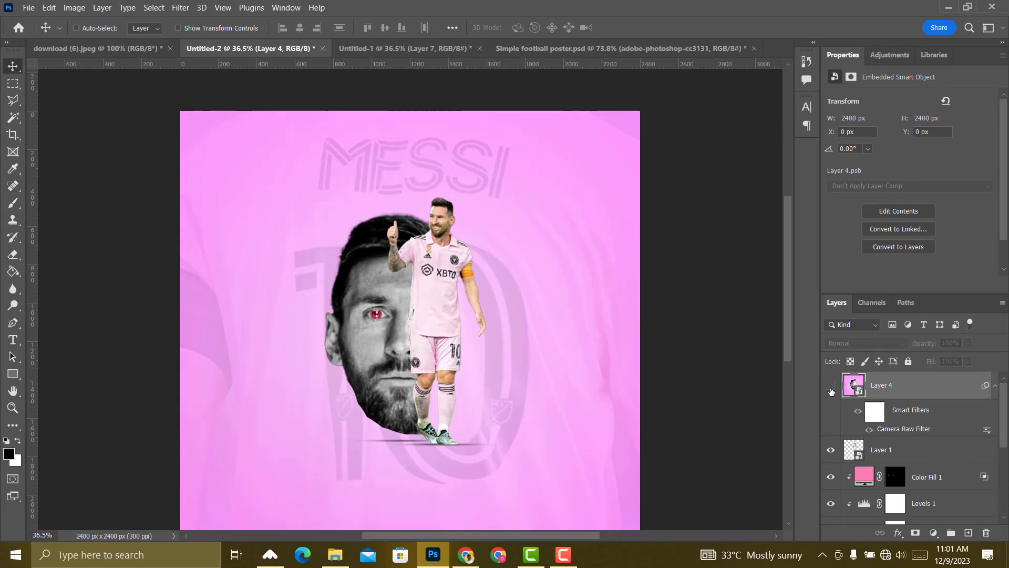
left_click(831, 388)
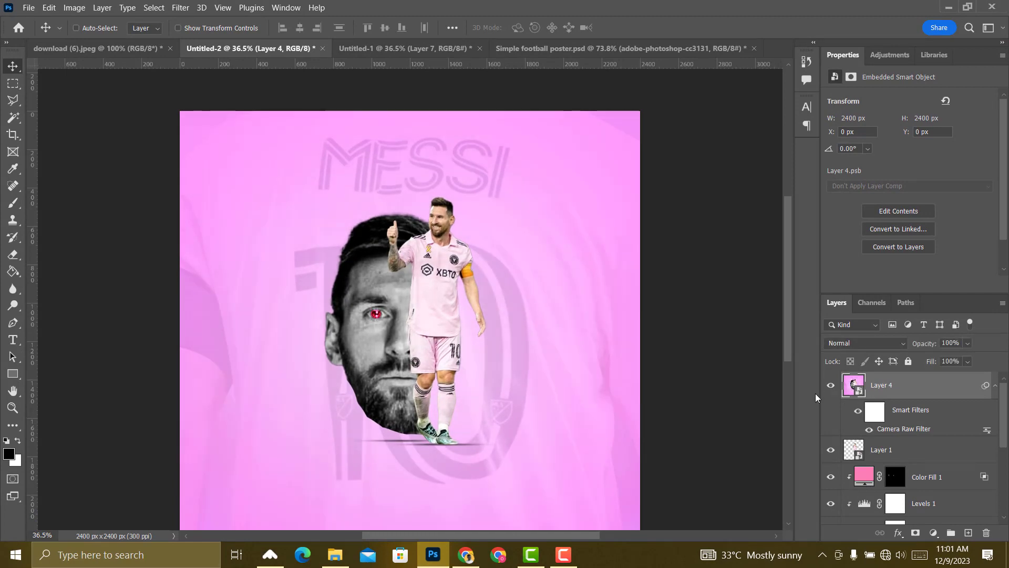